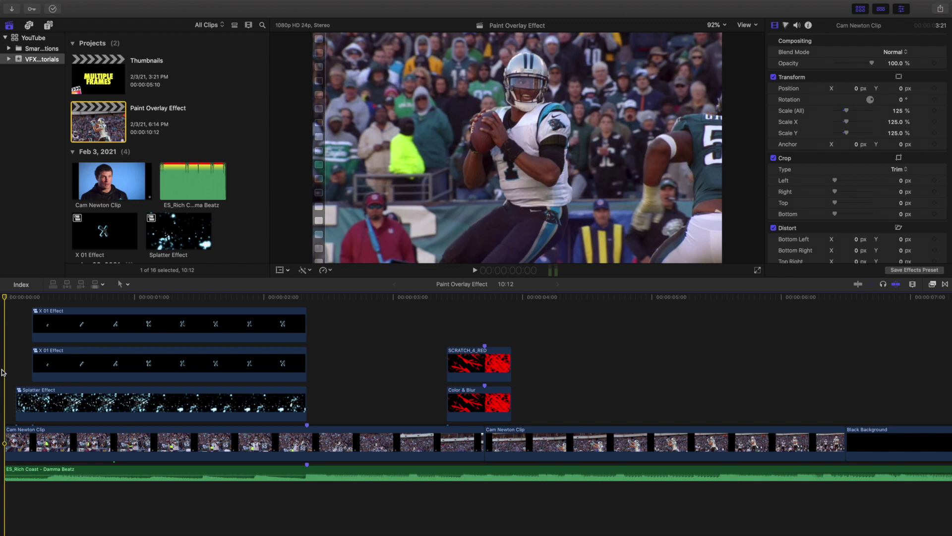
# - Play the Paint Overlay Effect project from its start to review the finished overlay effect, then return to the beginning
pyautogui.press('space')
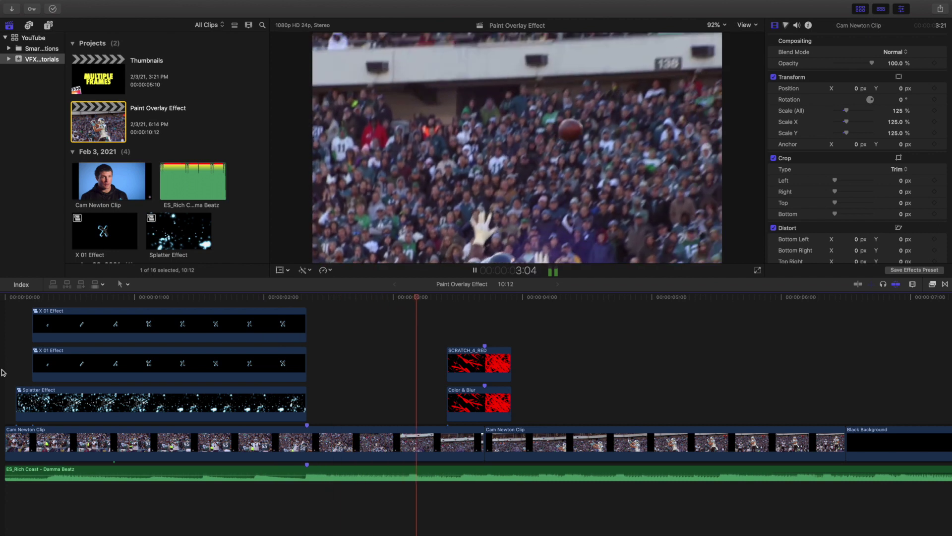
pyautogui.press('Home')
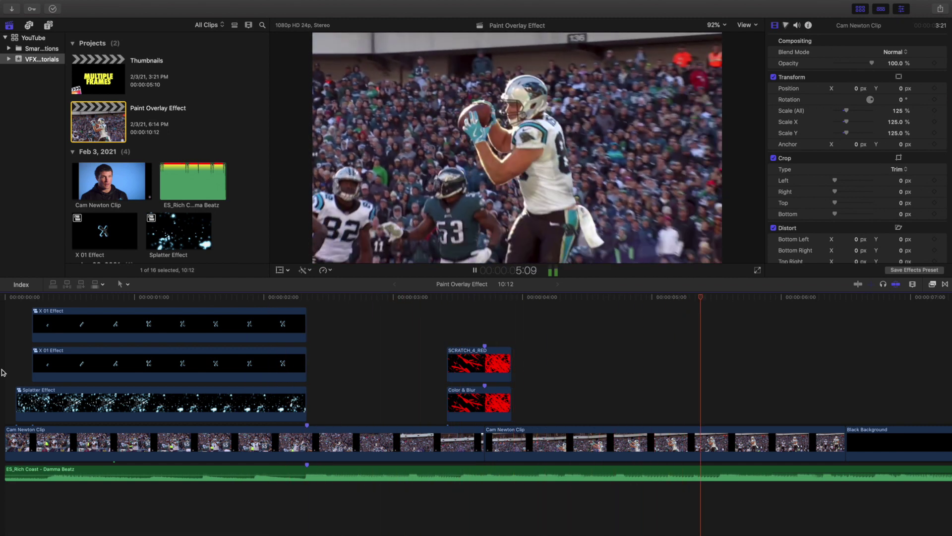
pyautogui.press('space')
pyautogui.press('Home')
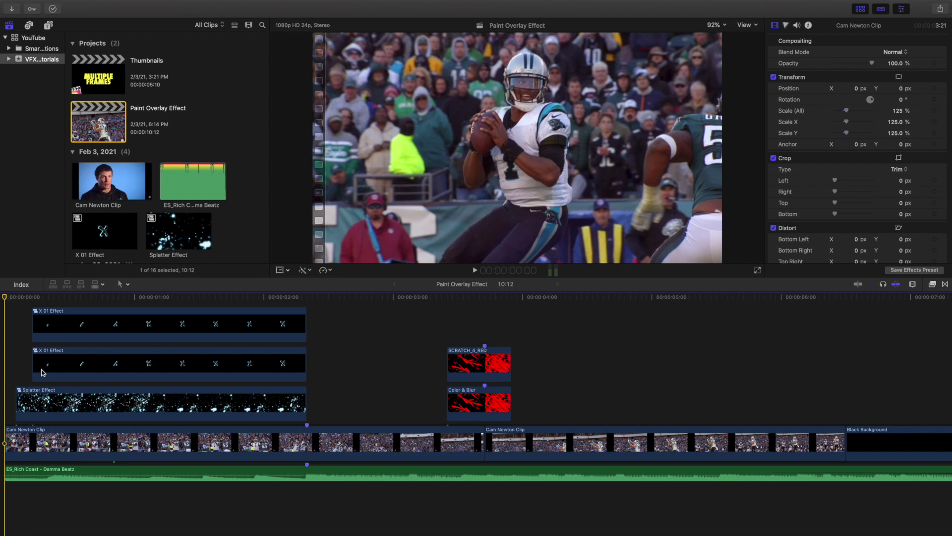
pyautogui.scroll(1, 74, 373)
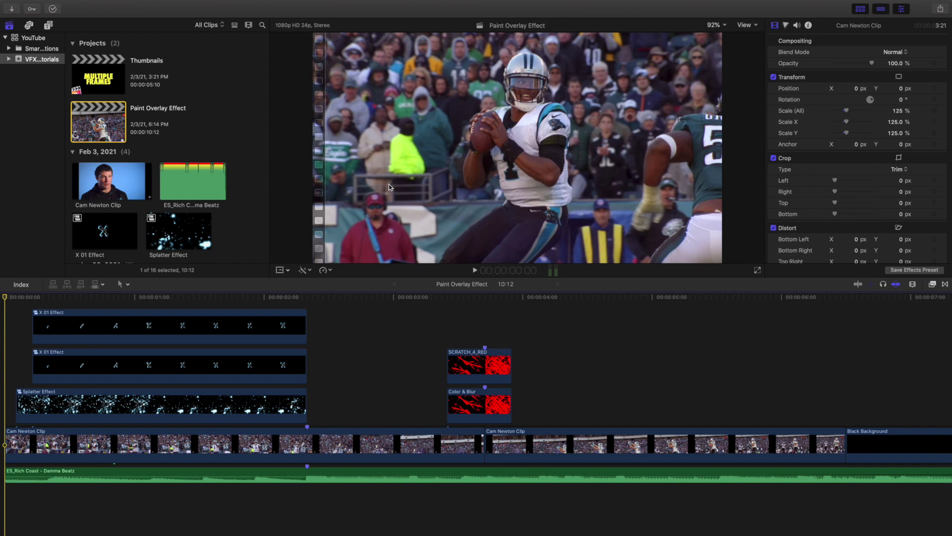
# - Create a new project named Test in the VFX Tutorials event with the default video settings
pyautogui.click(78, 4)
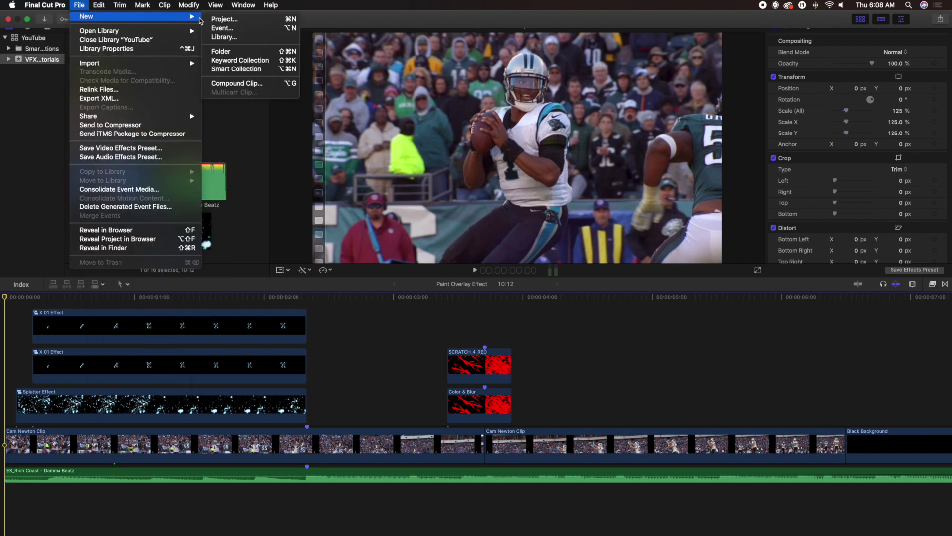
pyautogui.click(218, 19)
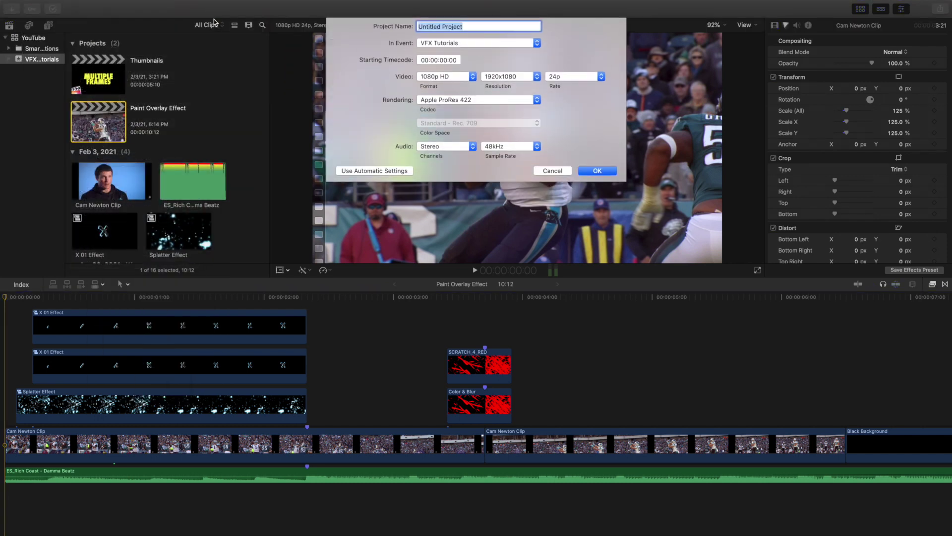
pyautogui.write('Test')
pyautogui.press('Return')
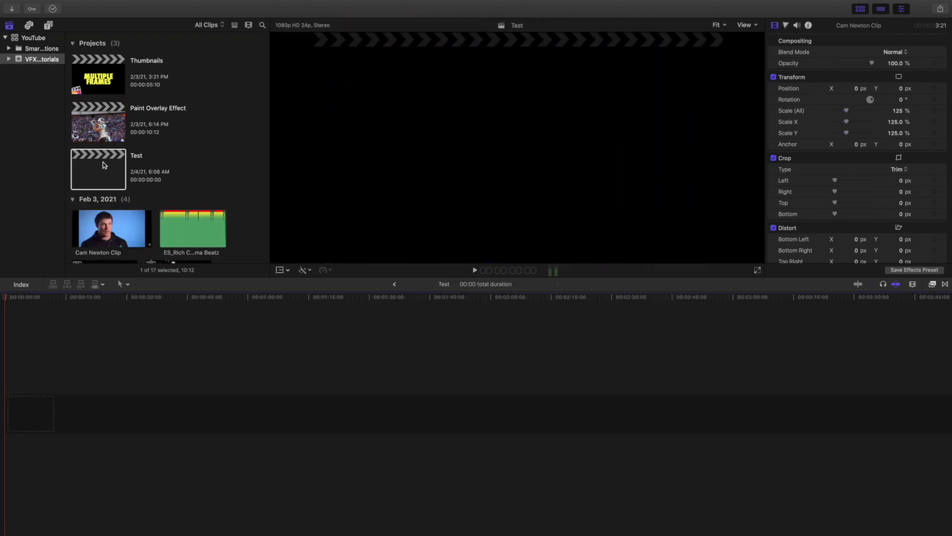
# - Copy both Cam Newton clips from the Paint Overlay Effect project into the start of the Test project and fit them in the timeline
pyautogui.doubleClick(104, 131)
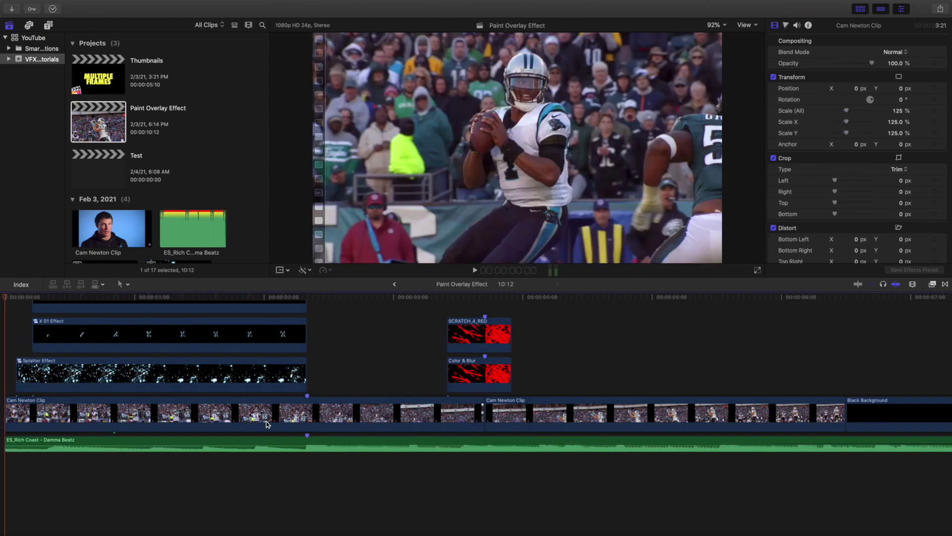
pyautogui.scroll(2, 266, 422)
pyautogui.click(306, 438)
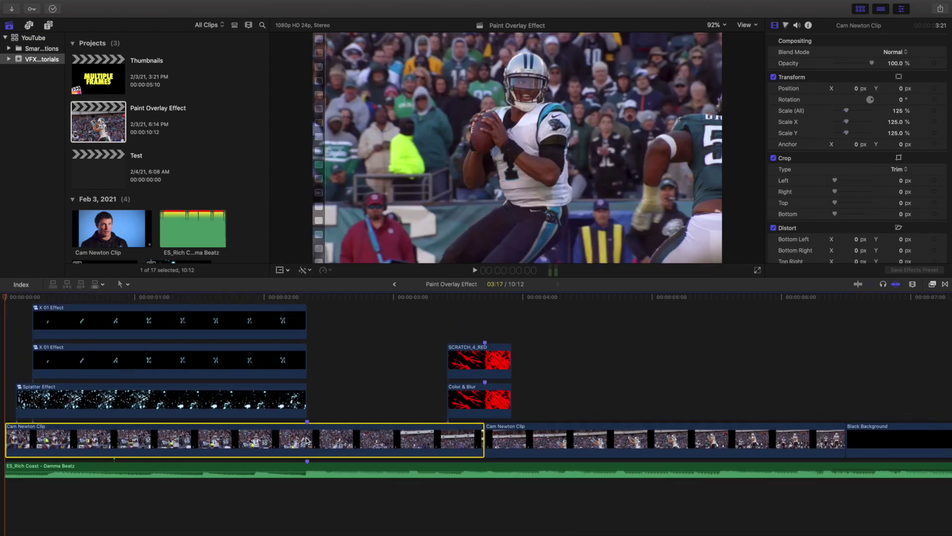
pyautogui.keyDown('shift'); pyautogui.click(535, 431); pyautogui.keyUp('shift')
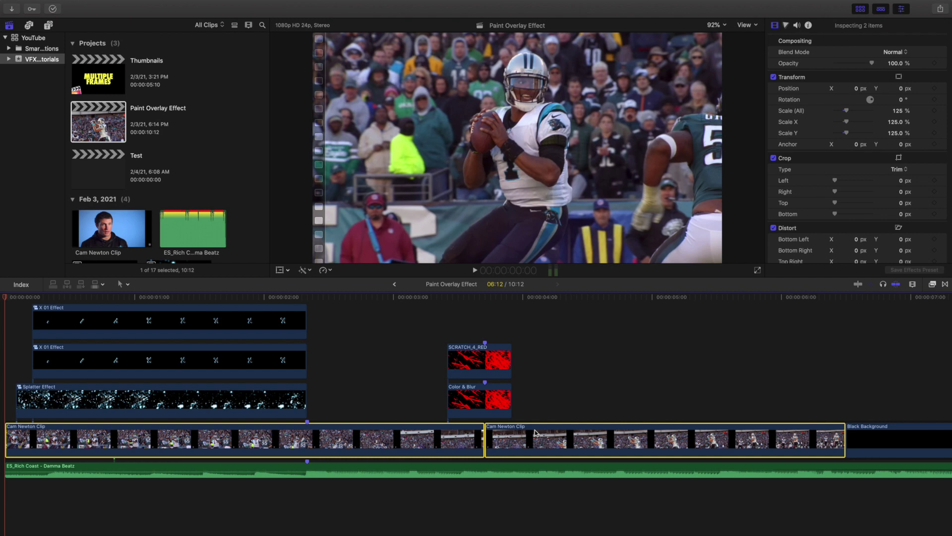
pyautogui.click(2, 361)
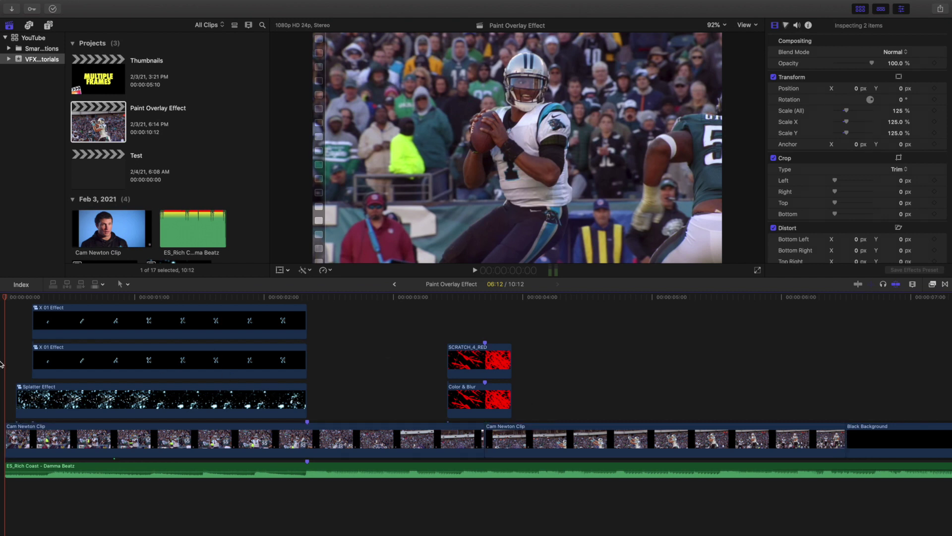
pyautogui.doubleClick(112, 170)
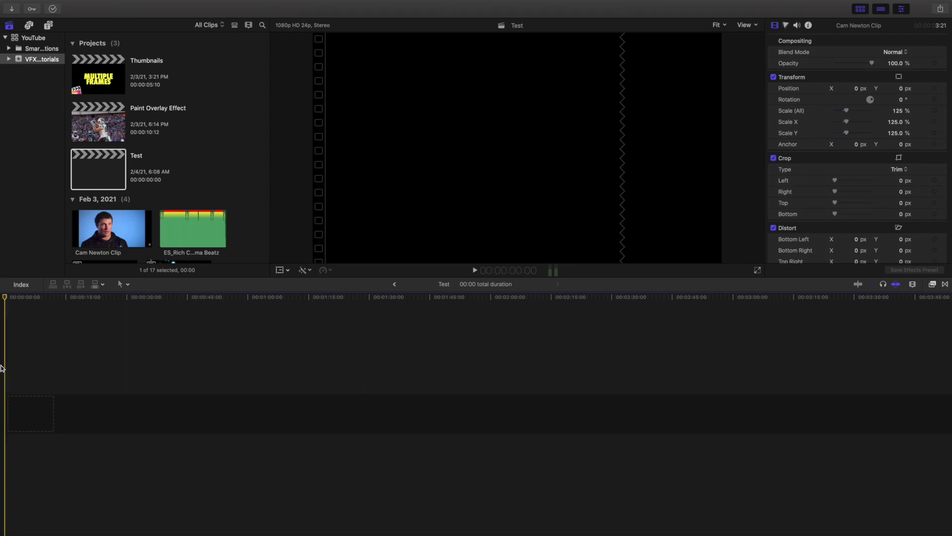
pyautogui.press('super+v')
pyautogui.press('Home')
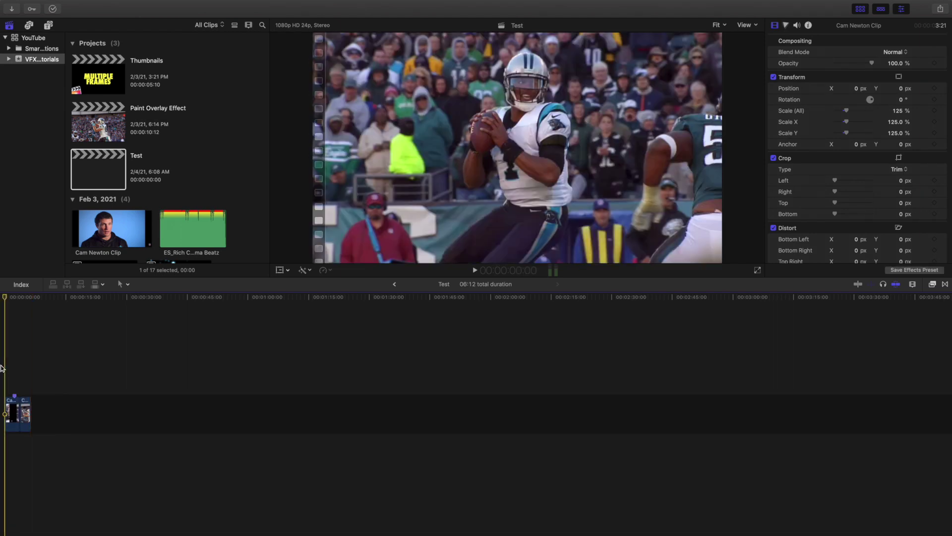
pyautogui.hotkey('shift', 'z')
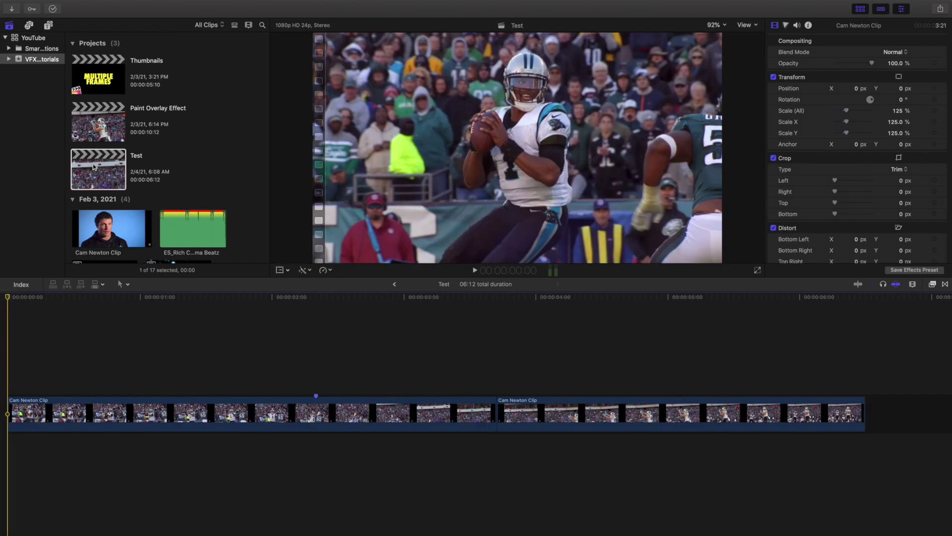
# - Place the SPLATTER_2_MEDIUM clip above the first Cam Newton clip, about four frames in, and play it back
pyautogui.scroll(-10, 168, 181)
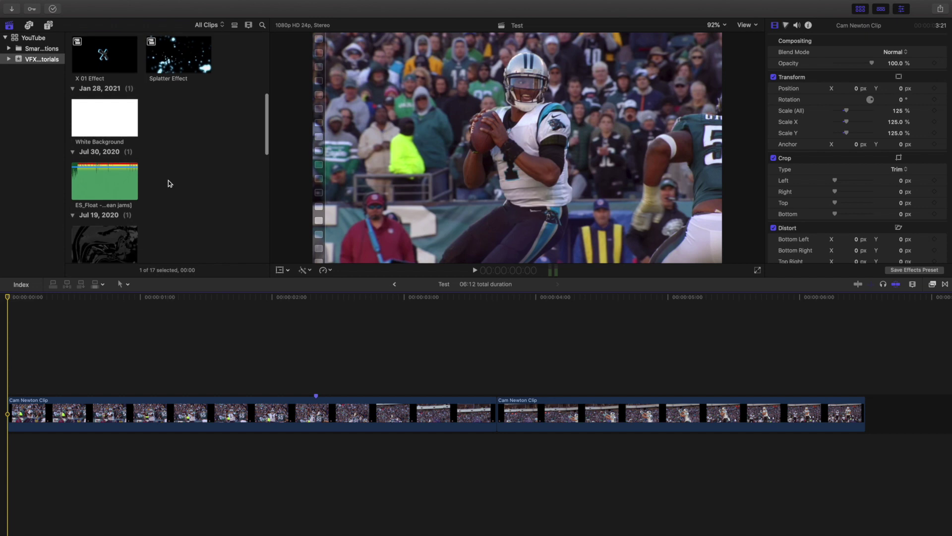
pyautogui.scroll(-10, 168, 184)
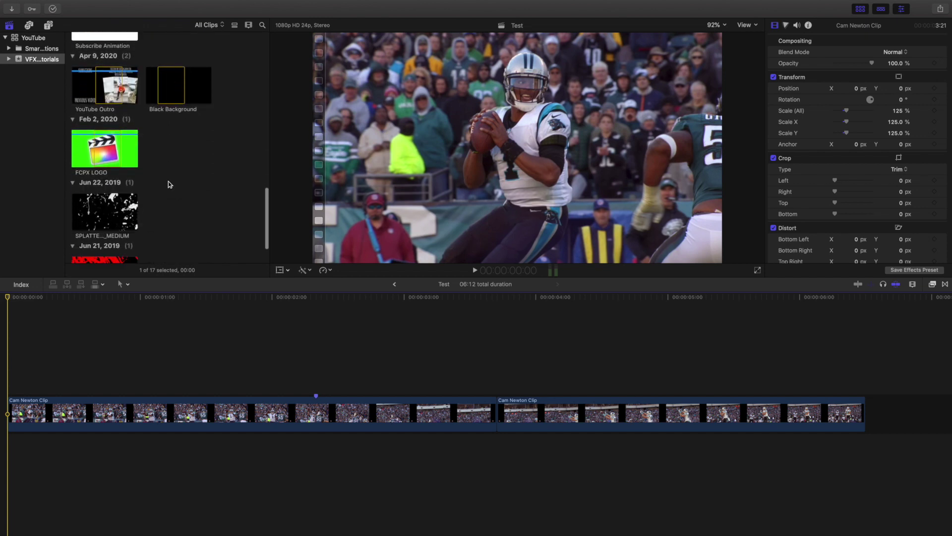
pyautogui.click(98, 158)
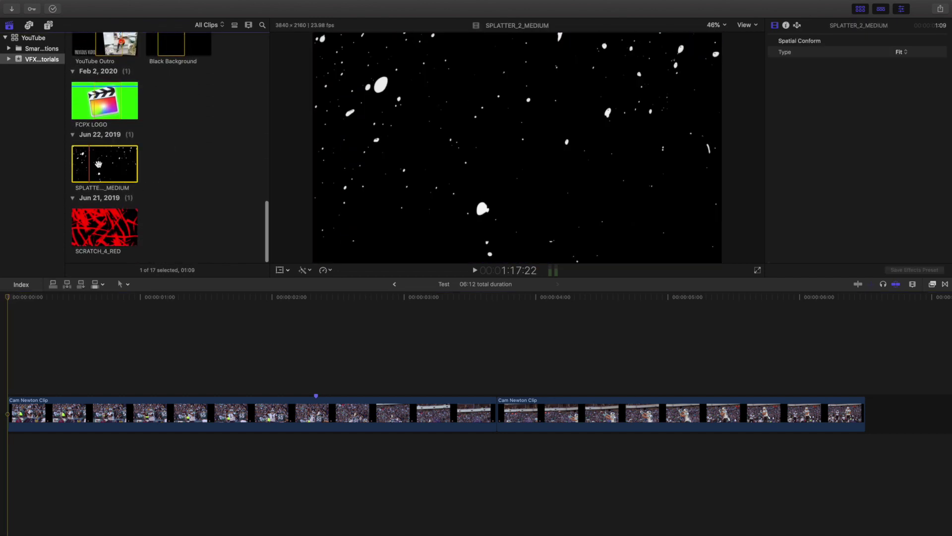
pyautogui.moveTo(99, 158); pyautogui.dragTo(73, 367)
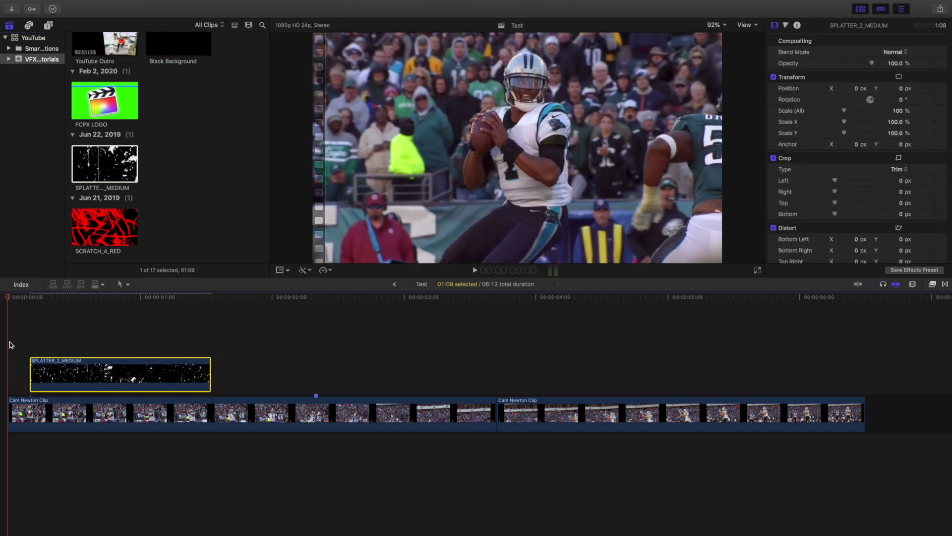
pyautogui.click(9, 345)
pyautogui.press('space')
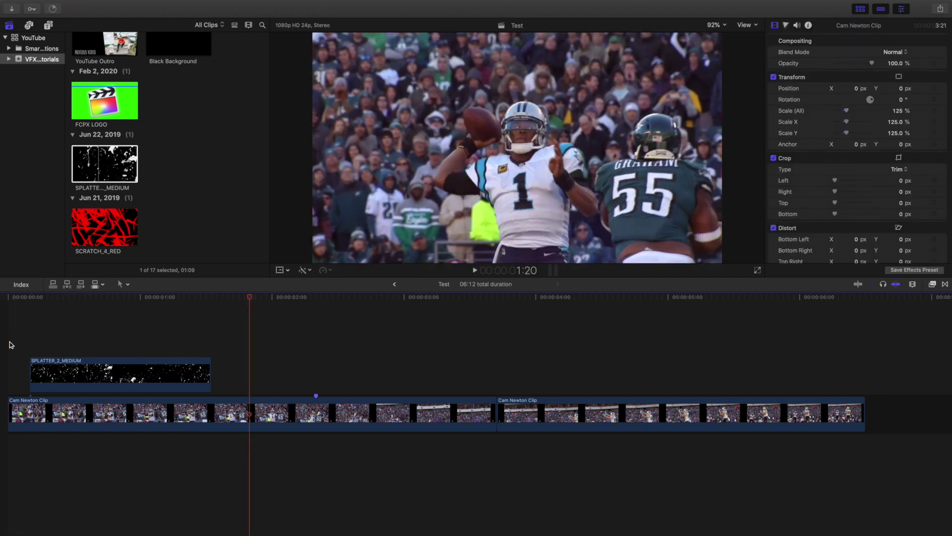
pyautogui.press('space')
pyautogui.press('Home')
pyautogui.press('space')
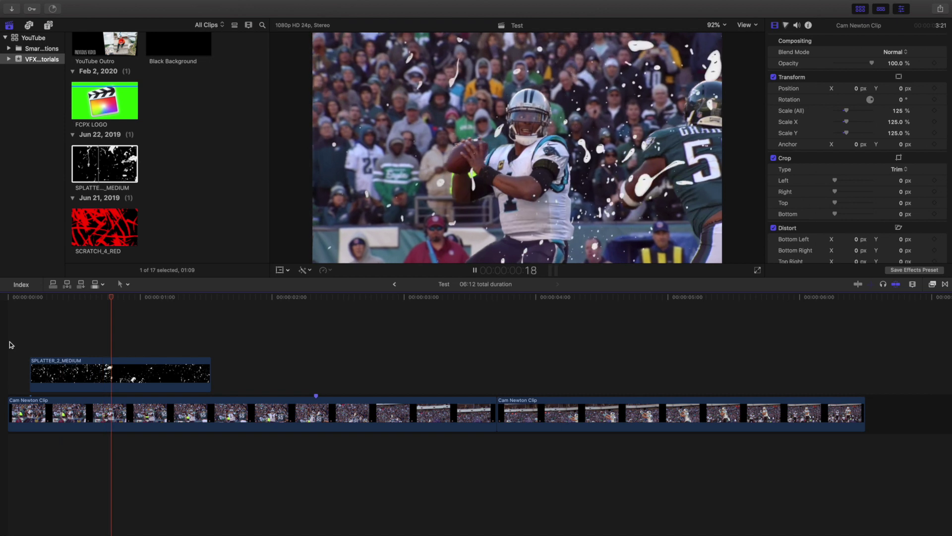
pyautogui.press('space')
# - Slow the splatter clip to a custom speed of 60% and hide its retime editor
pyautogui.click(88, 367)
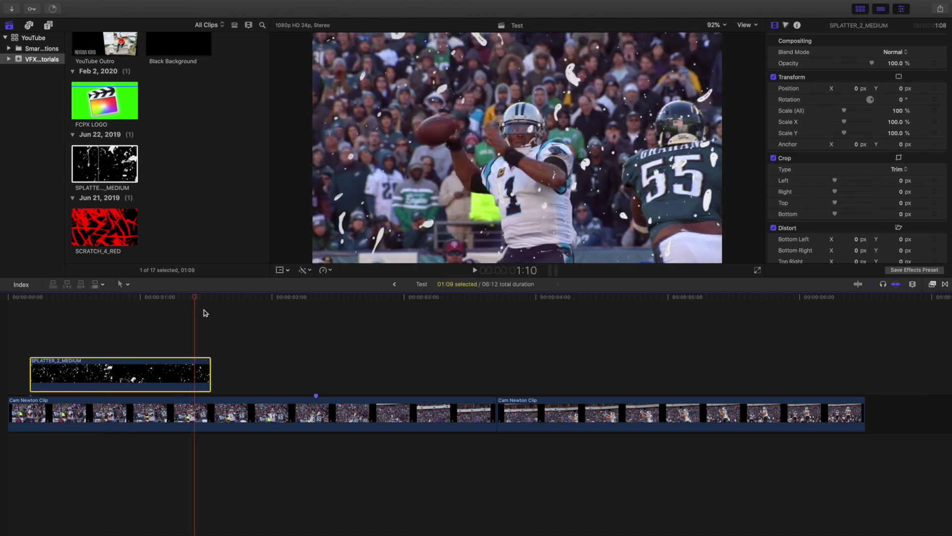
pyautogui.click(328, 272)
pyautogui.moveTo(332, 279)
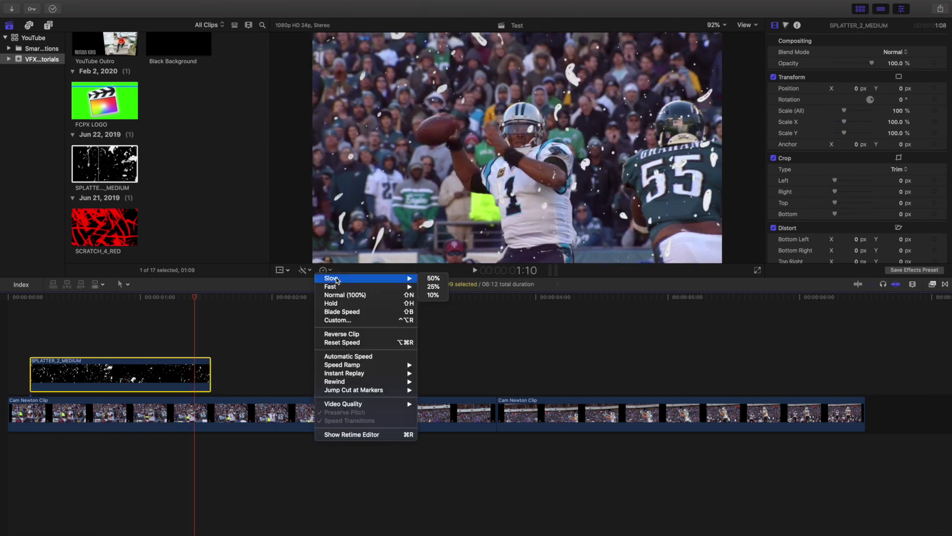
pyautogui.click(432, 295)
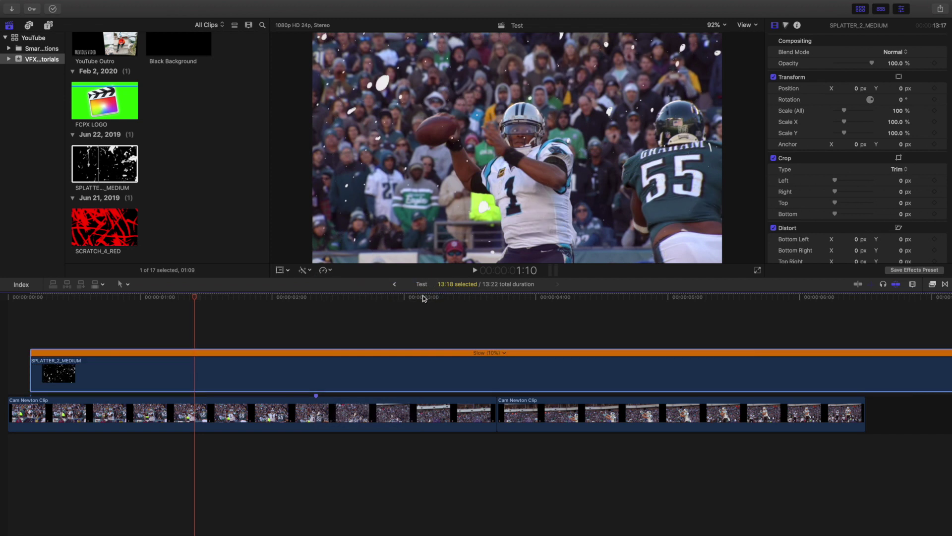
pyautogui.click(503, 354)
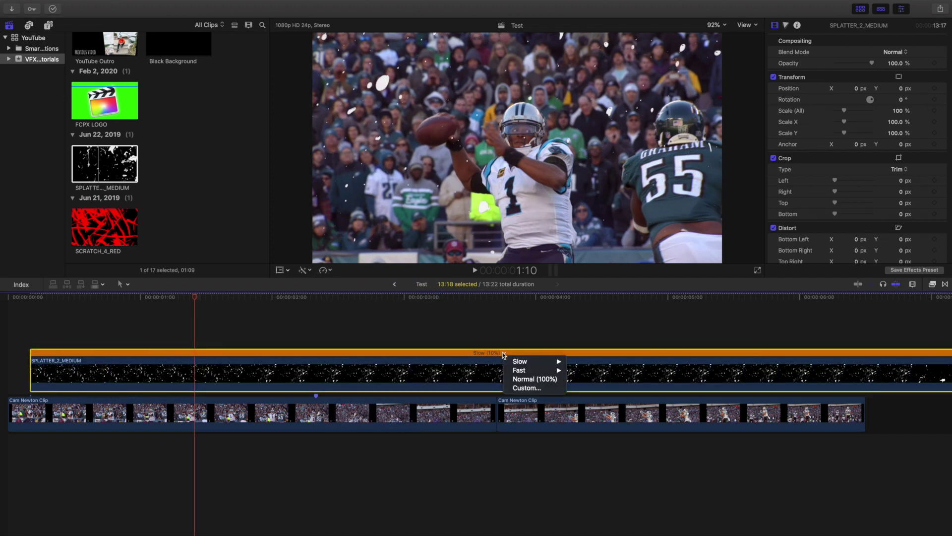
pyautogui.click(526, 388)
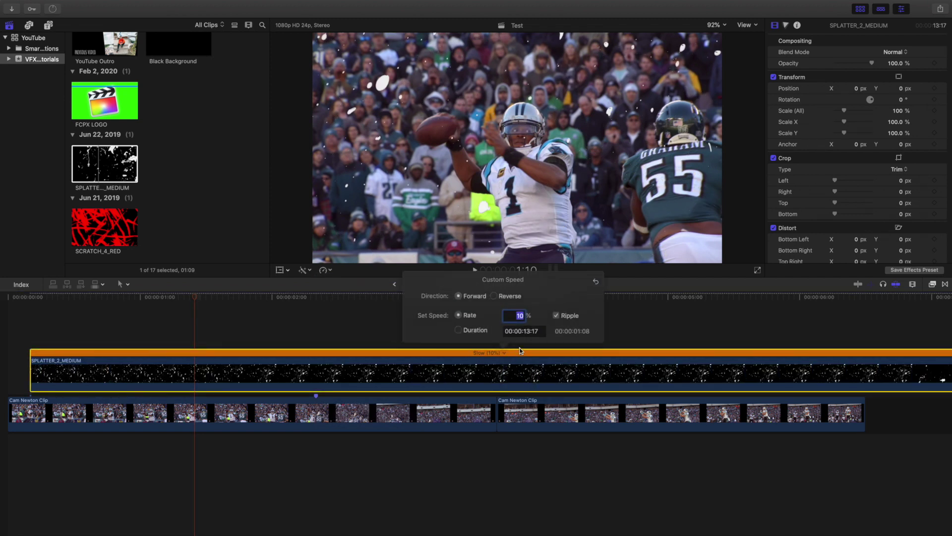
pyautogui.write('60')
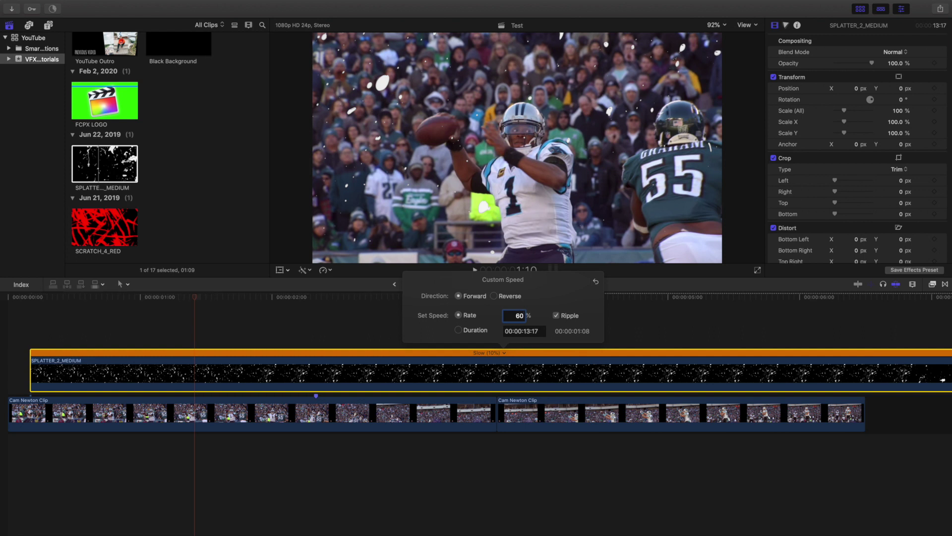
pyautogui.press('Return')
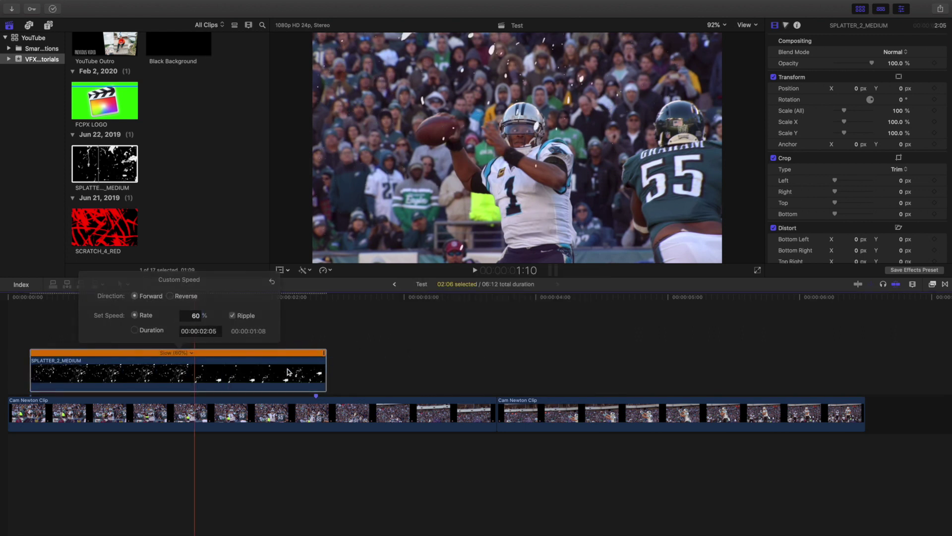
pyautogui.click(288, 372)
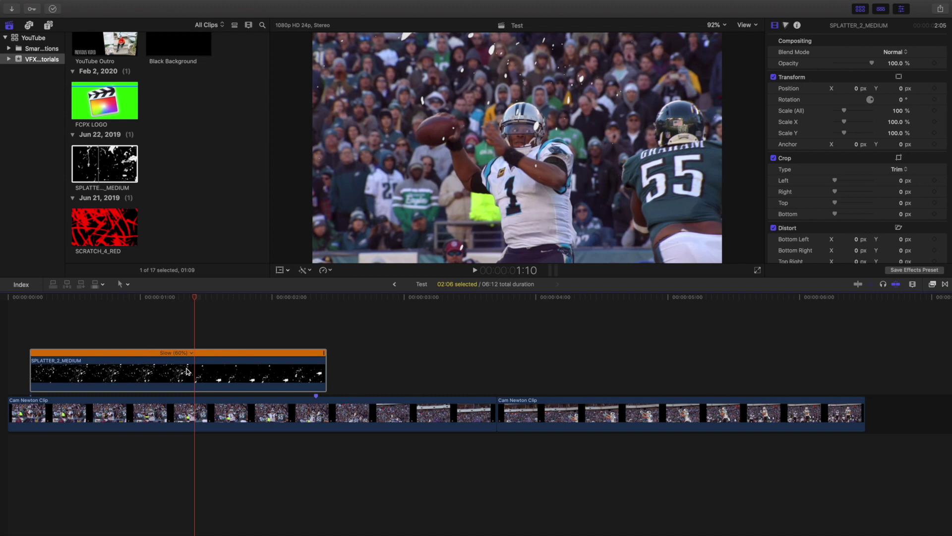
pyautogui.press('super+r')
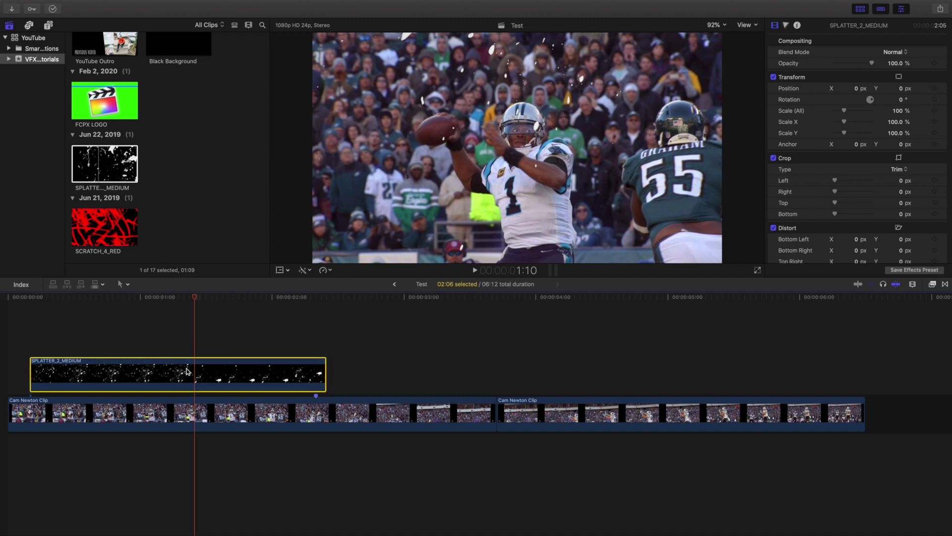
# - Duplicate the slowed splatter clip directly above itself and move the playhead to about 1:02
pyautogui.moveTo(187, 371); pyautogui.dragTo(188, 341)
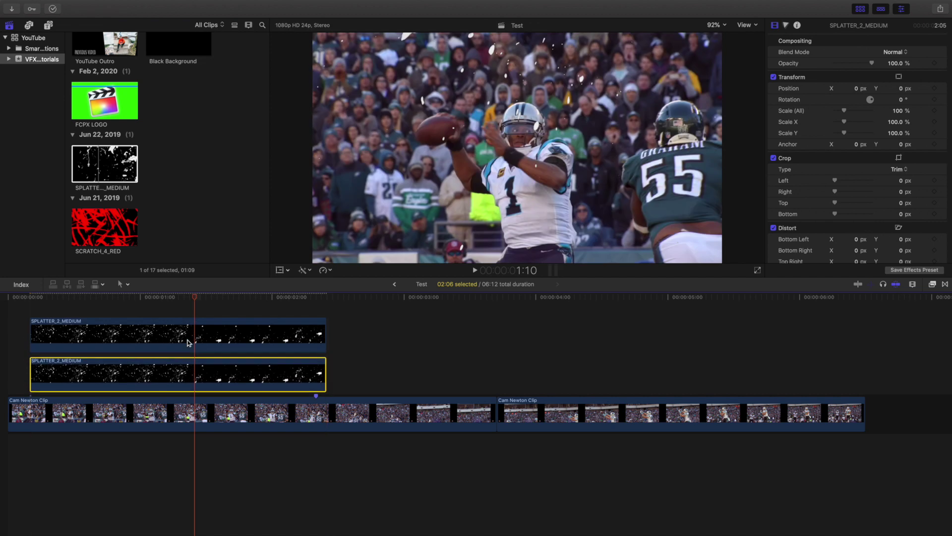
pyautogui.click(155, 309)
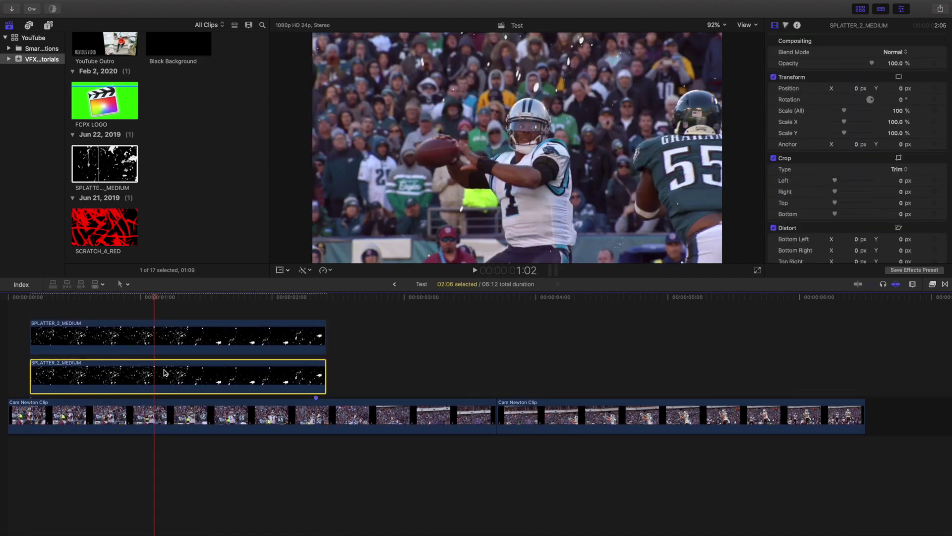
pyautogui.press('super+r')
pyautogui.click(174, 324)
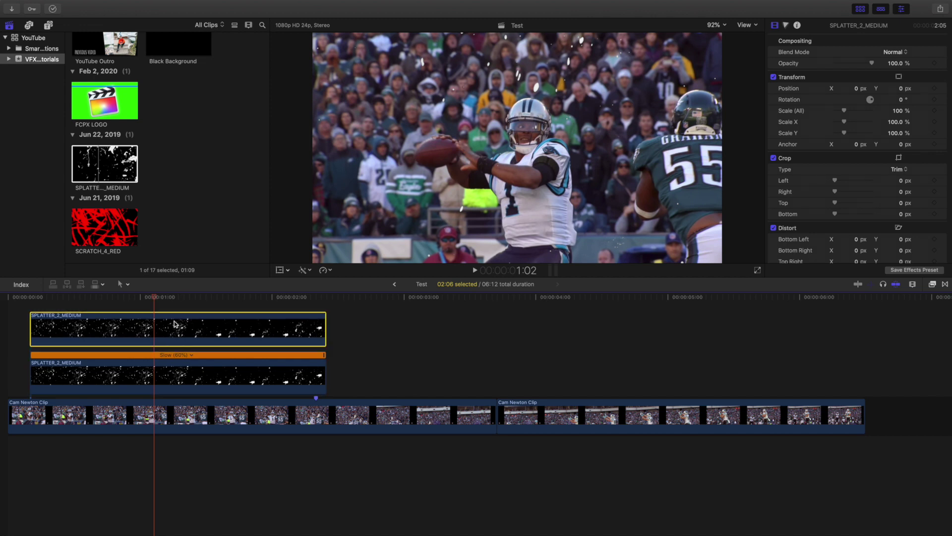
pyautogui.press('super+r')
pyautogui.press('super+r')
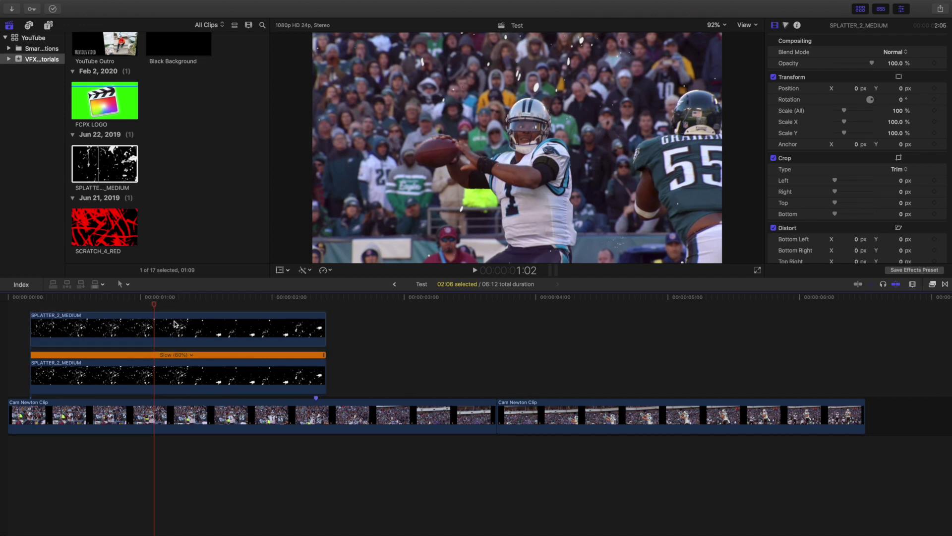
pyautogui.click(168, 368)
pyautogui.press('super+r')
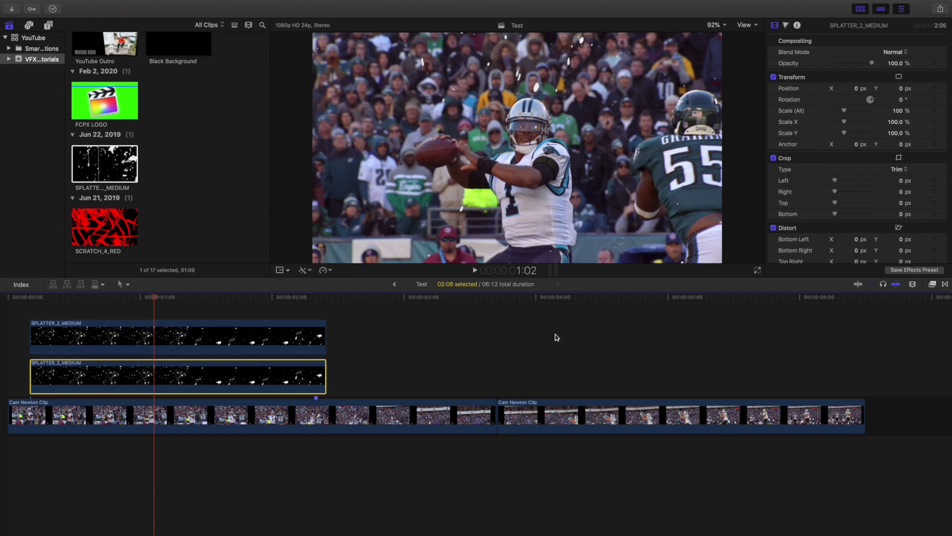
# - Add a Color Board correction to the lower SPLATTER_2_MEDIUM clip and set its master exposure to 100%
pyautogui.click(786, 26)
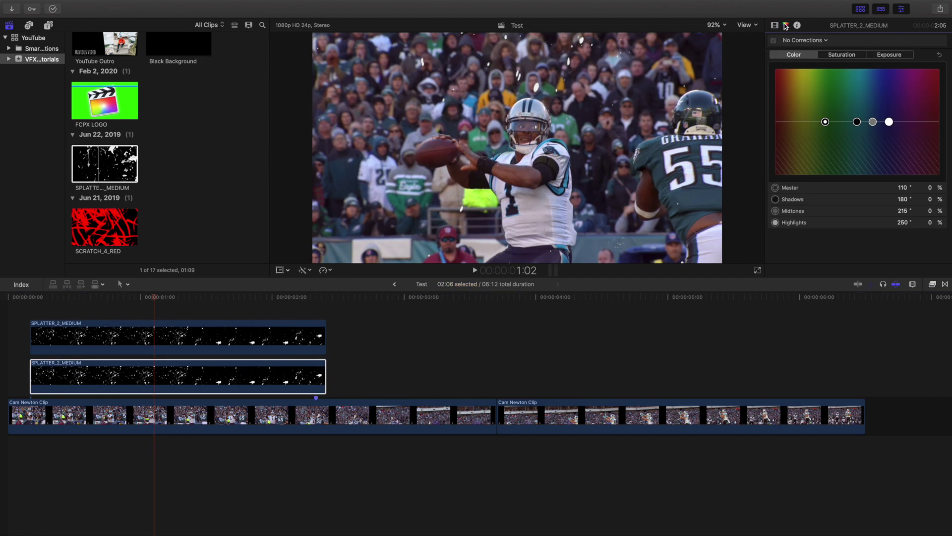
pyautogui.click(808, 41)
pyautogui.click(816, 60)
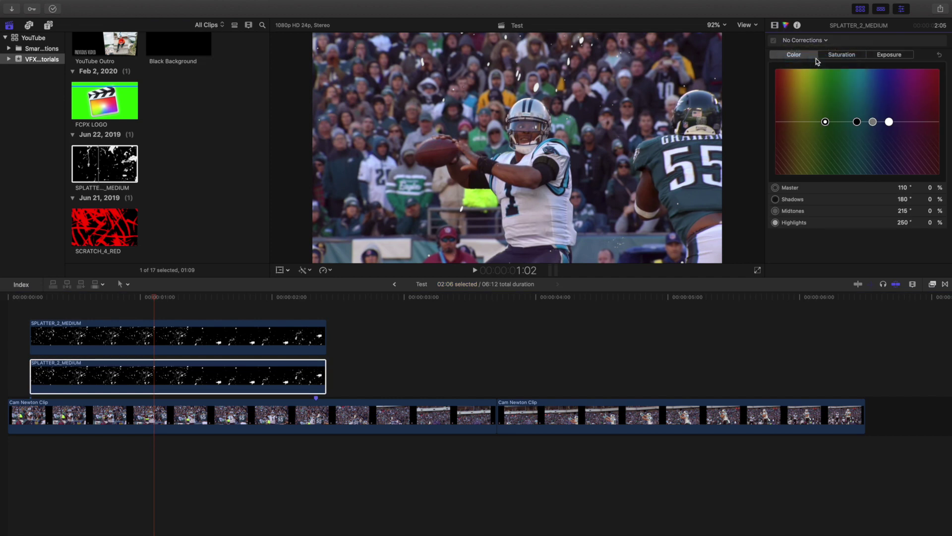
pyautogui.click(877, 56)
pyautogui.moveTo(782, 122); pyautogui.dragTo(784, 59)
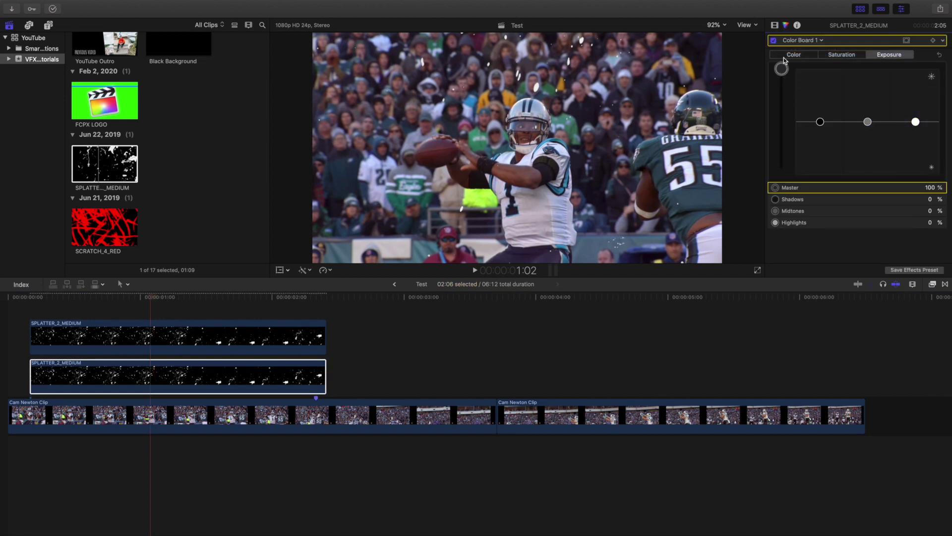
# - Raise the lower splatter clip's master saturation and shift its master color to blue, at 216° and about 92%
pyautogui.click(839, 56)
pyautogui.moveTo(781, 122); pyautogui.dragTo(786, 65)
pyautogui.click(796, 55)
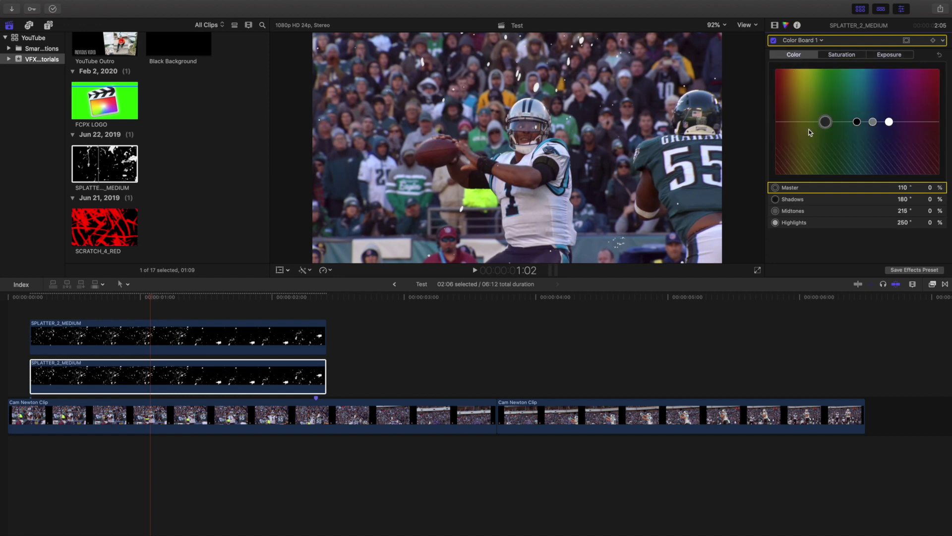
pyautogui.moveTo(823, 127); pyautogui.dragTo(872, 75)
# - Disable the upper splatter clip and adjust the lower splatter clip's master color to 216° at 89%
pyautogui.click(243, 338)
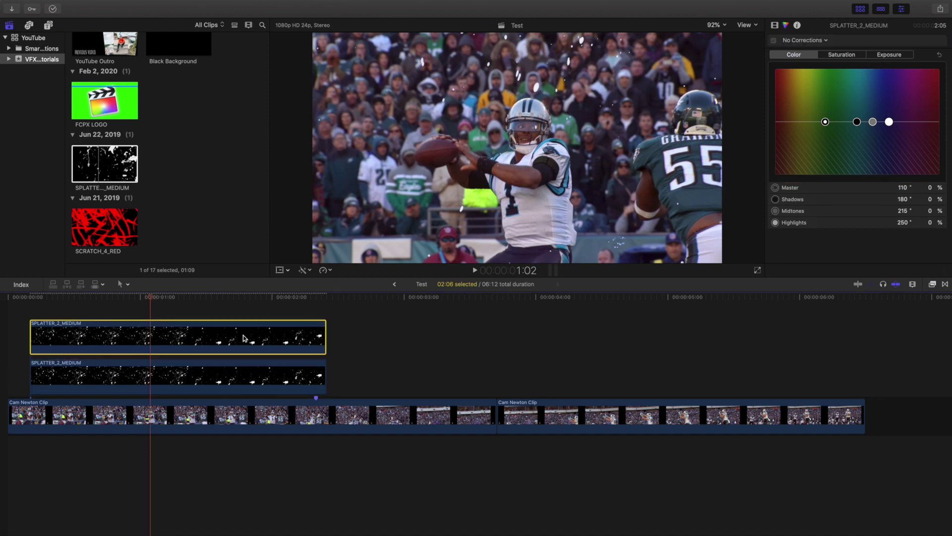
pyautogui.press('v')
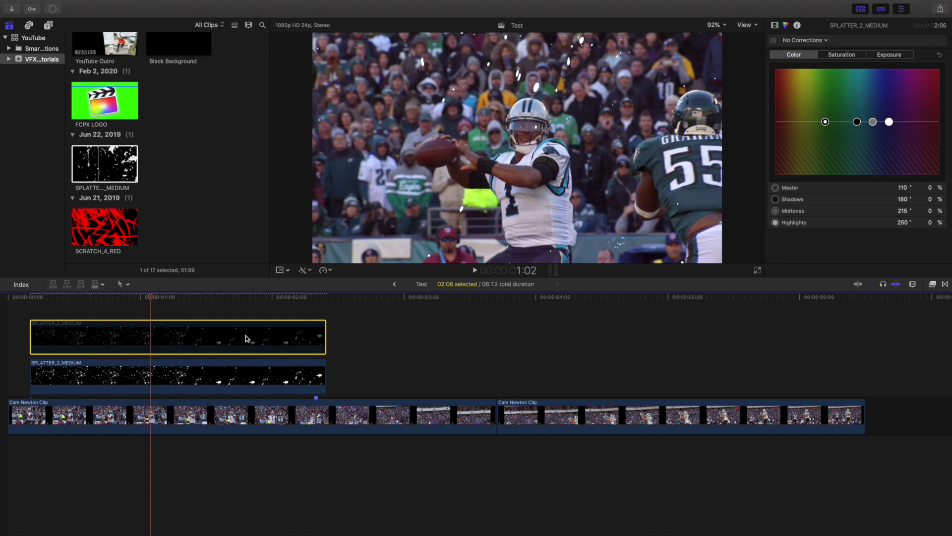
pyautogui.click(243, 370)
pyautogui.press('alt+super+v')
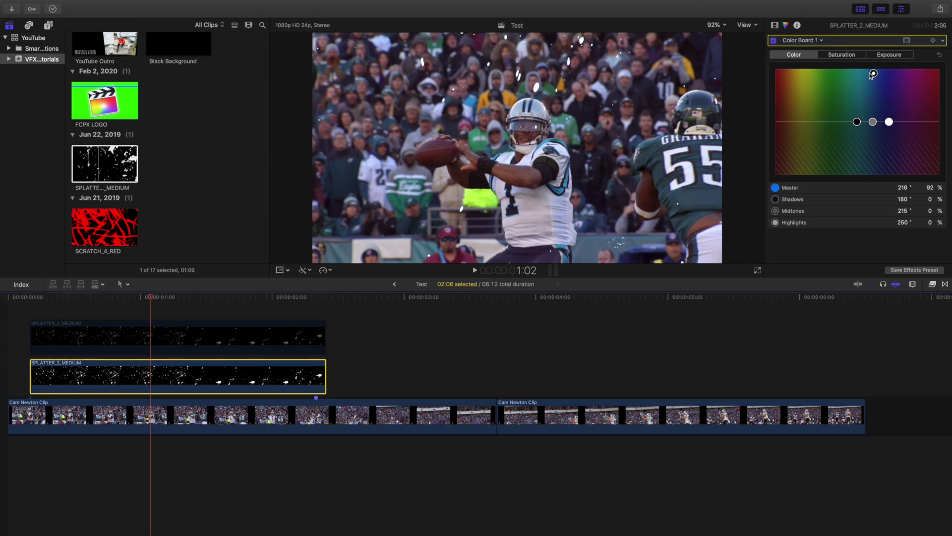
pyautogui.moveTo(874, 74)
pyautogui.mouseDown()
pyautogui.moveTo(885, 98)
pyautogui.moveTo(859, 88)
pyautogui.moveTo(845, 125)
pyautogui.moveTo(877, 93)
pyautogui.moveTo(875, 73)
pyautogui.mouseUp()
pyautogui.click(250, 364)
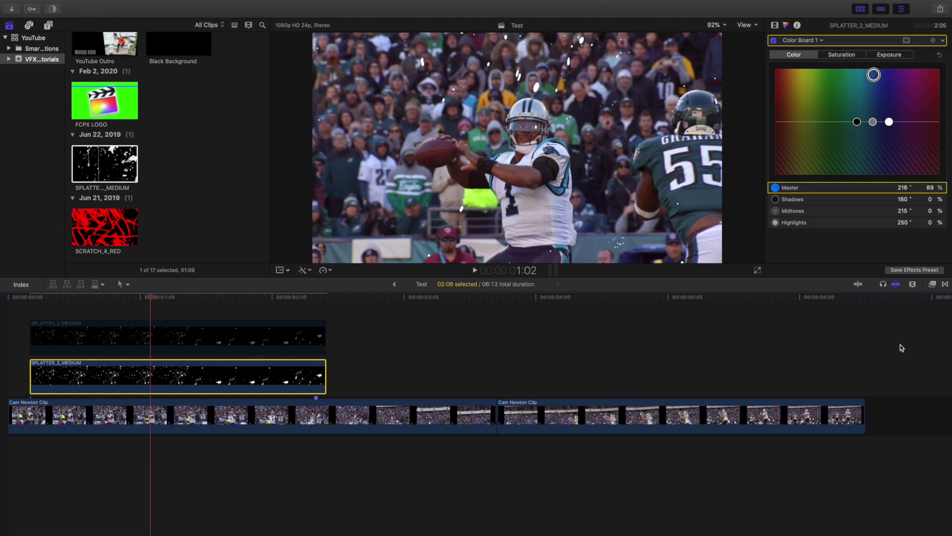
# - Apply the Focus blur effect to the lower splatter clip and check the glow at about 1:17
pyautogui.press('super+5')
pyautogui.click(763, 377)
pyautogui.moveTo(916, 319); pyautogui.dragTo(280, 374)
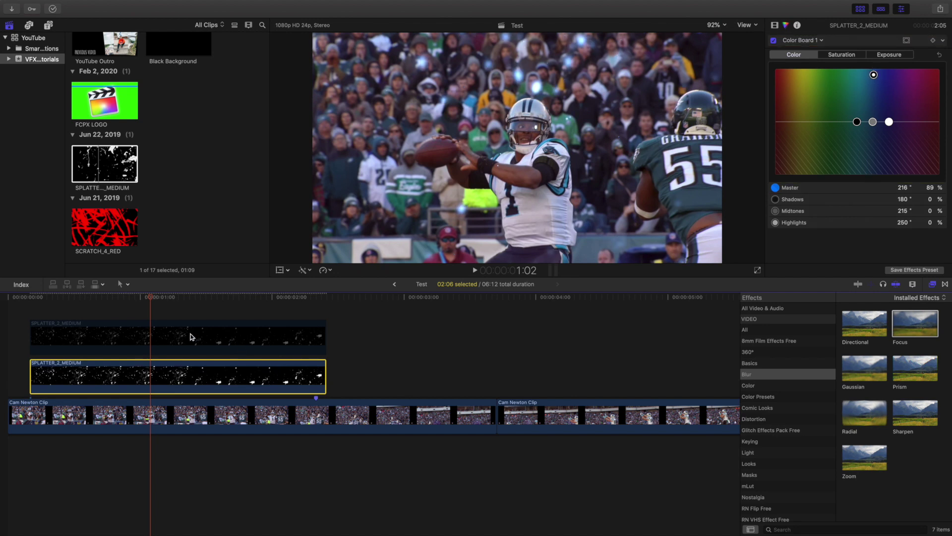
pyautogui.click(236, 313)
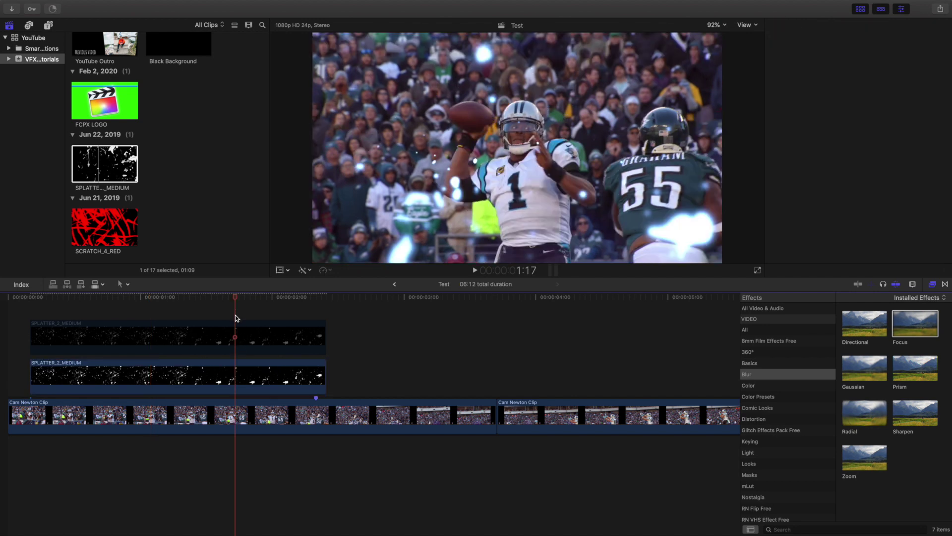
pyautogui.click(237, 377)
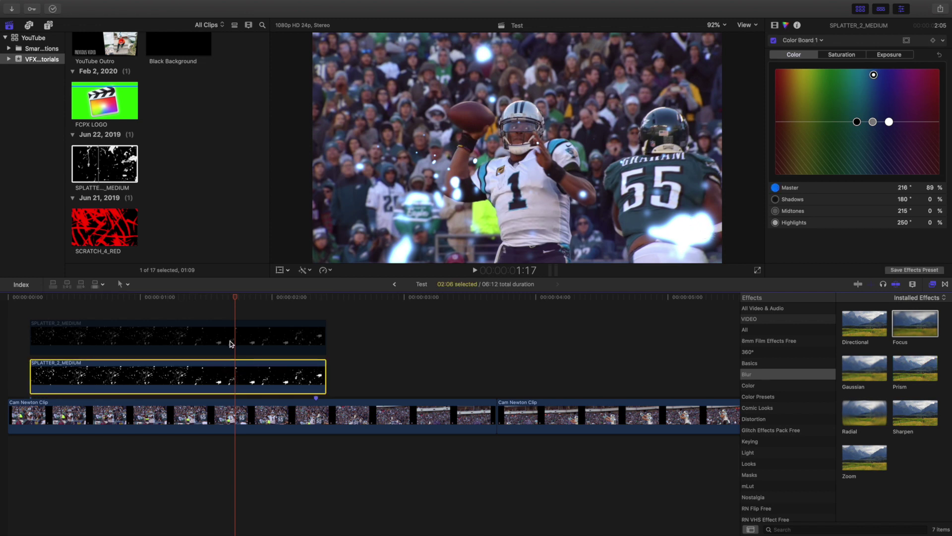
# - Re-enable the upper splatter clip and play the layered effect from the start of the timeline
pyautogui.click(232, 343)
pyautogui.press('v')
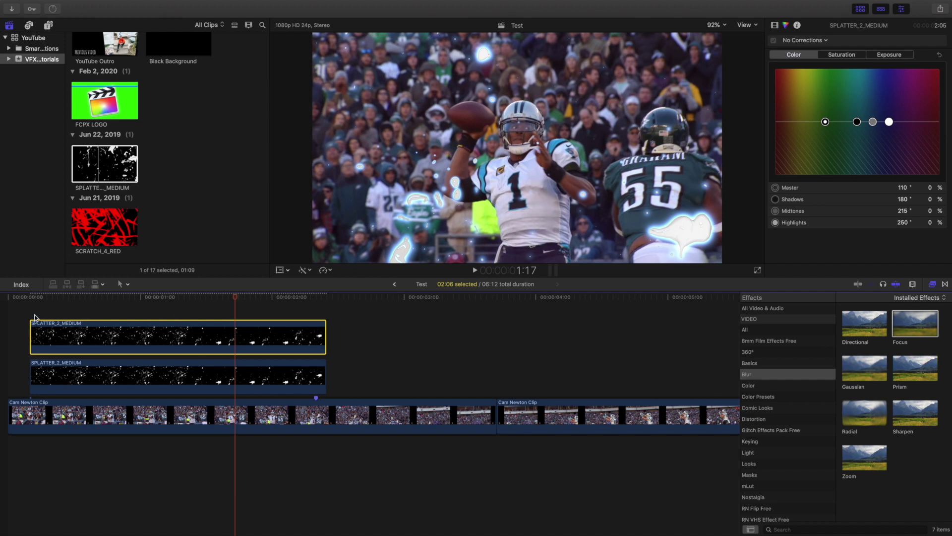
pyautogui.click(2, 322)
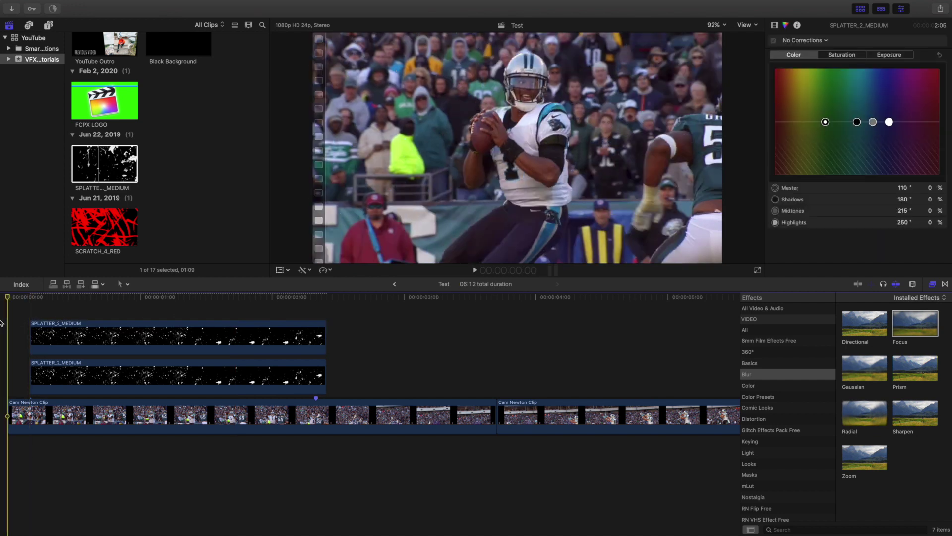
pyautogui.press('space')
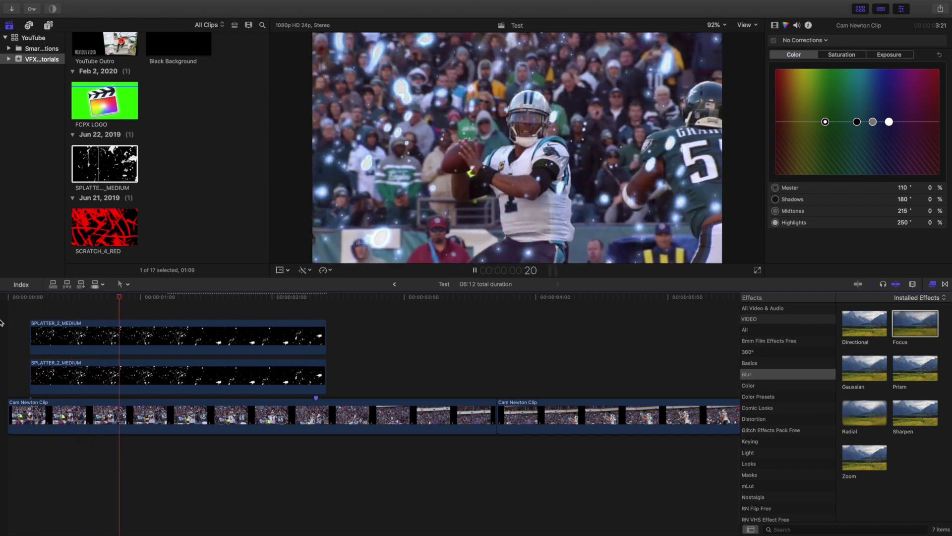
# - Play the timeline from the start with the lower splatter clip temporarily disabled, and re-enable that clip
pyautogui.click(125, 381)
pyautogui.press('v')
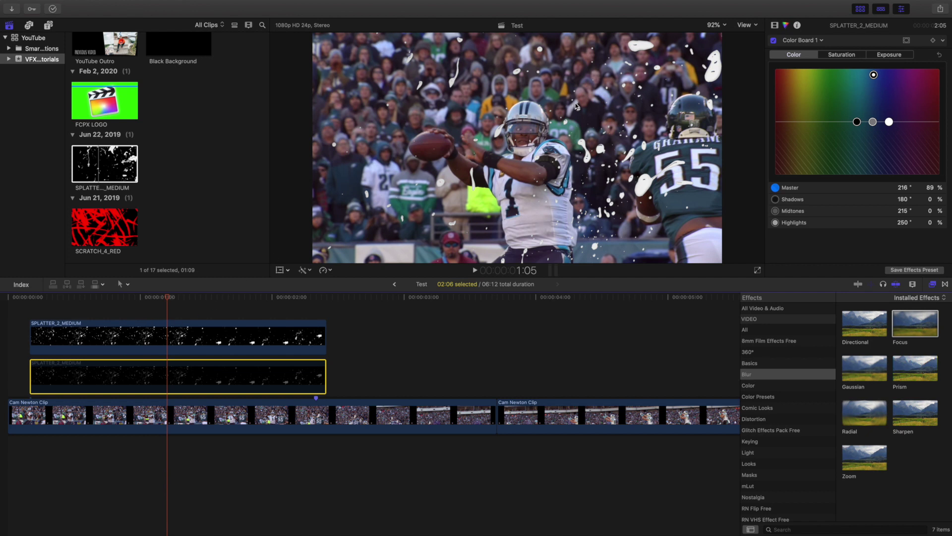
pyautogui.click(2, 330)
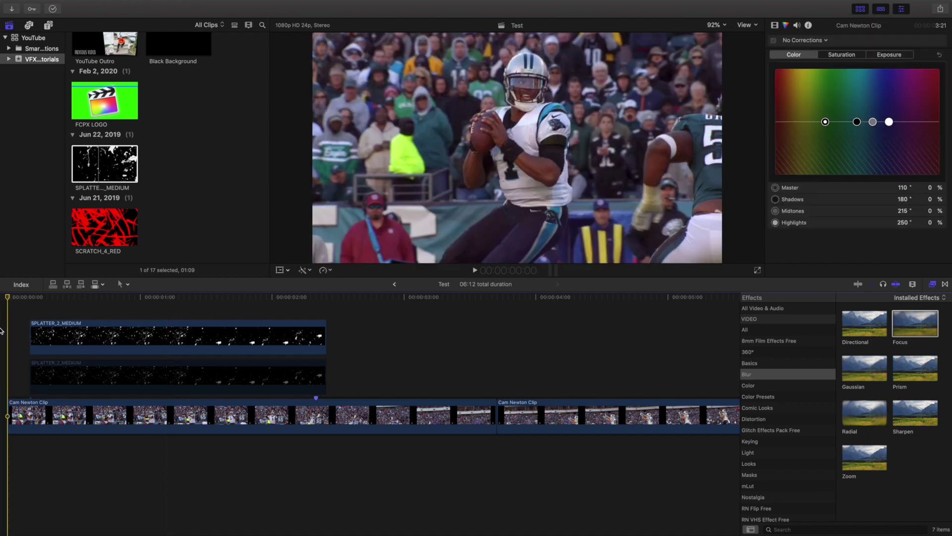
pyautogui.press('space')
pyautogui.press('space')
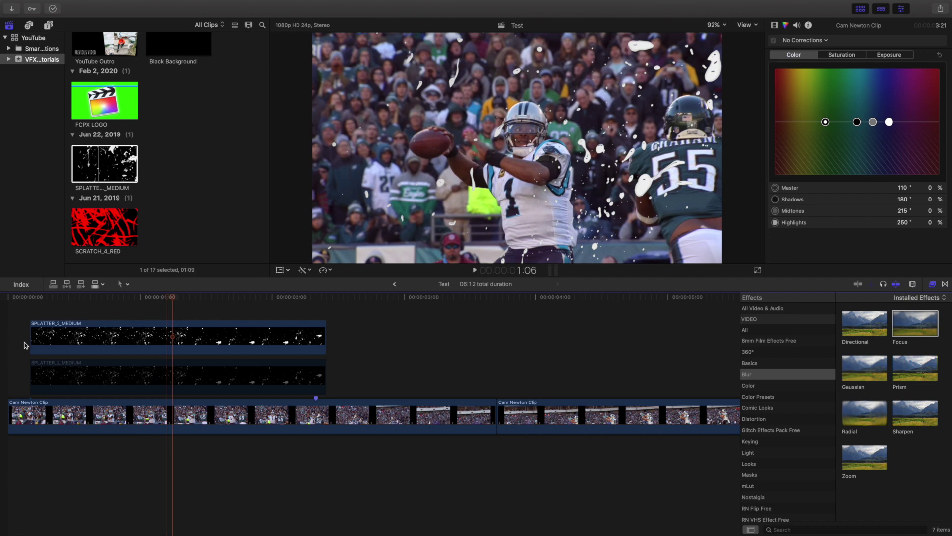
pyautogui.click(83, 374)
pyautogui.press('v')
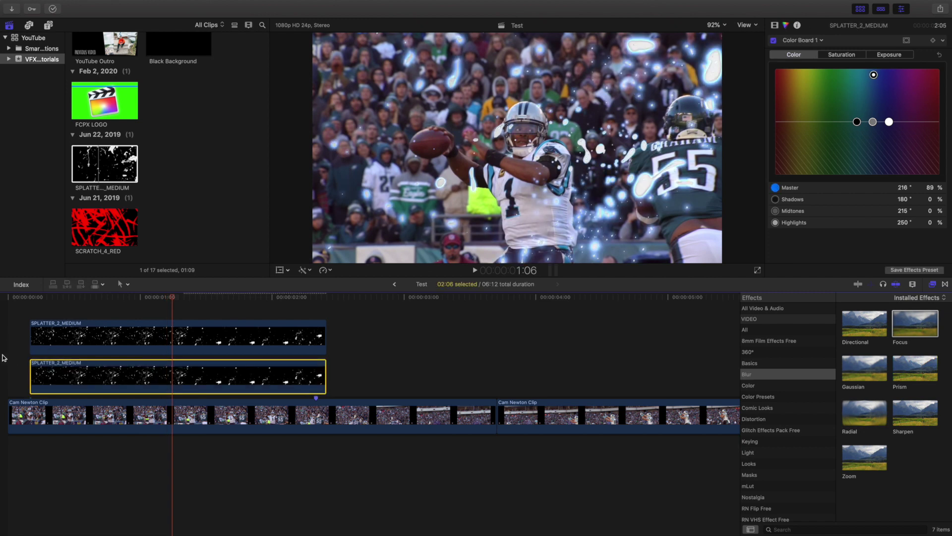
# - Play the timeline from the start with both splatter layers enabled to judge the glowing splatter
pyautogui.click(1, 353)
pyautogui.press('super+6')
pyautogui.press('space')
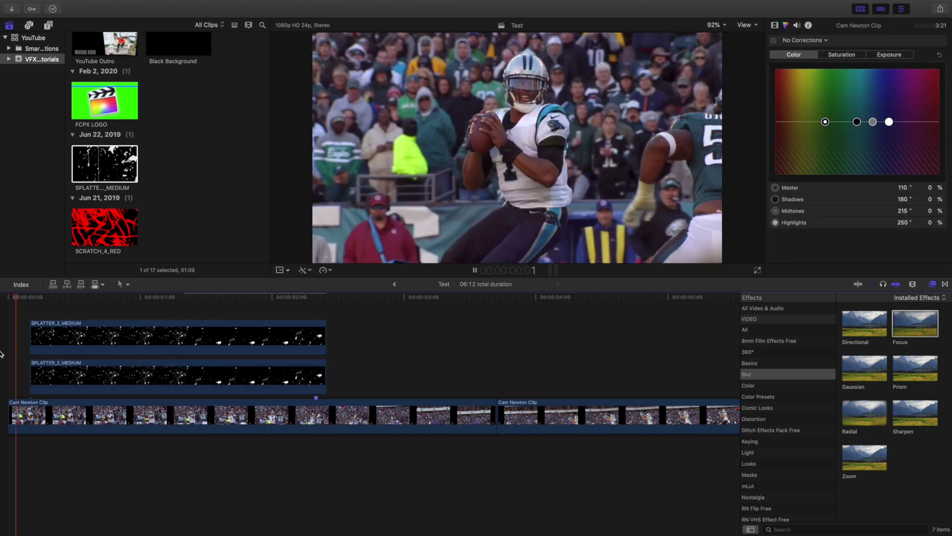
pyautogui.press('space')
# - Review the lower splatter clip's Color Board settings and Focus effect parameters, and close the effects browser
pyautogui.click(119, 335)
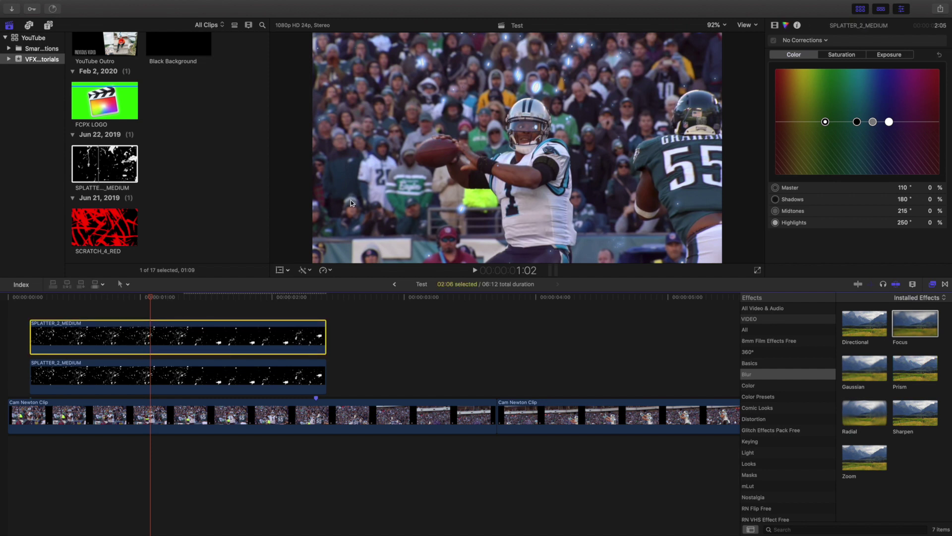
pyautogui.click(192, 377)
pyautogui.moveTo(825, 121); pyautogui.dragTo(874, 75)
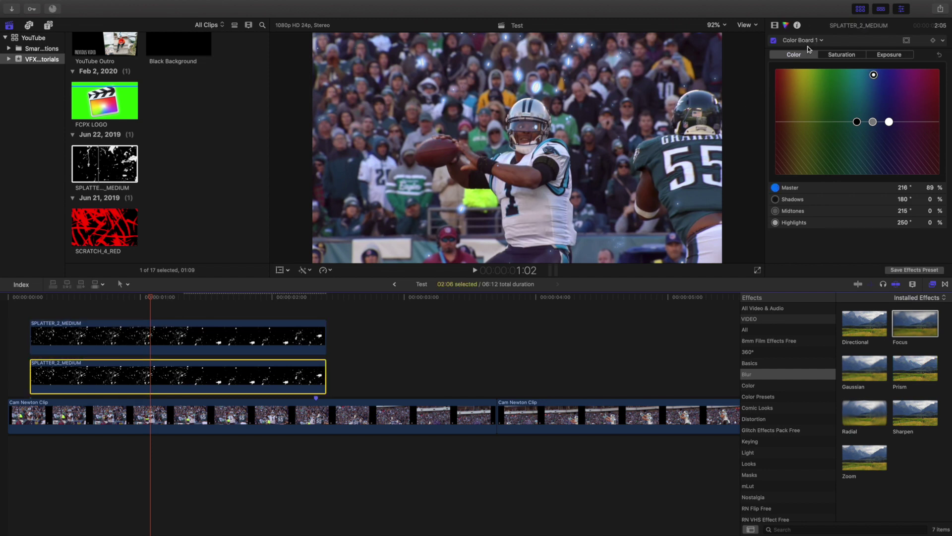
pyautogui.click(839, 56)
pyautogui.click(883, 56)
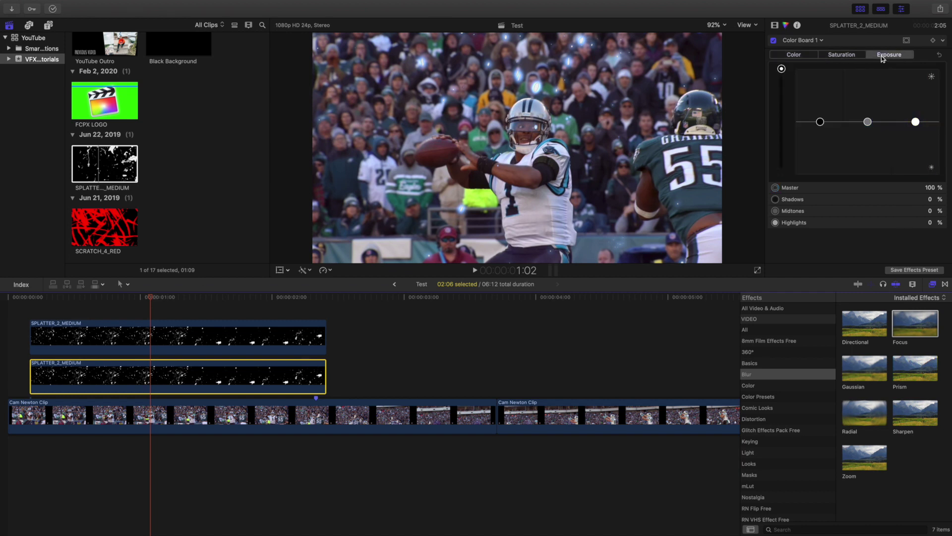
pyautogui.click(775, 25)
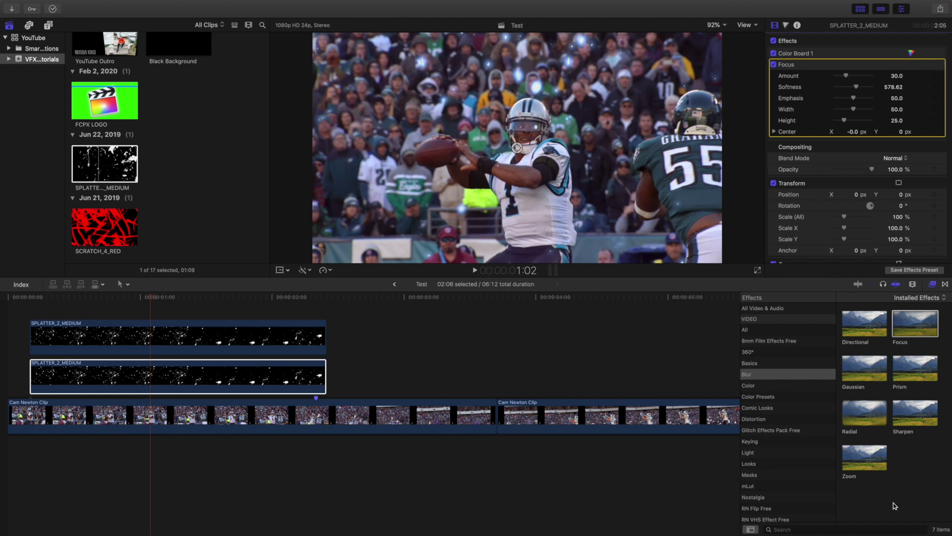
pyautogui.click(932, 284)
pyautogui.click(223, 389)
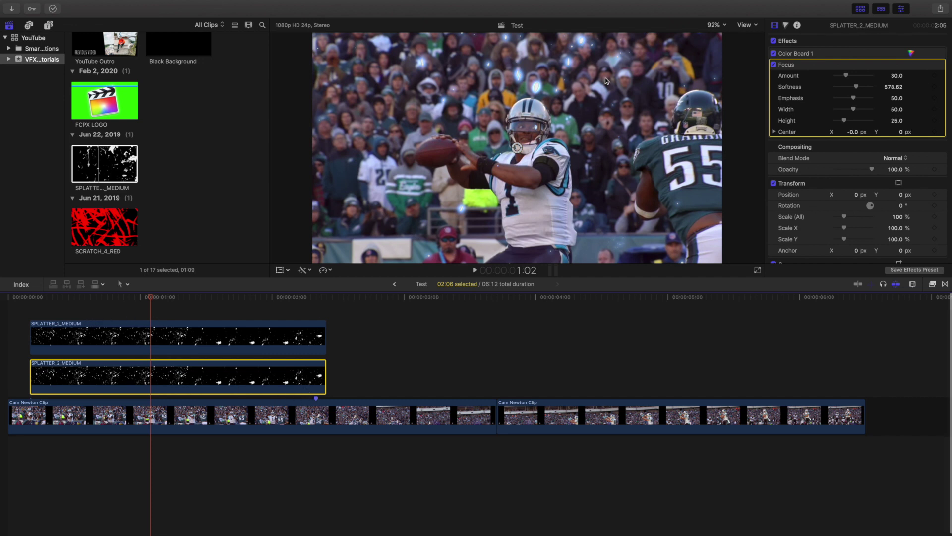
# - Place the SCRATCH_4_RED clip above the footage at about 3:06 and play it back
pyautogui.click(106, 231)
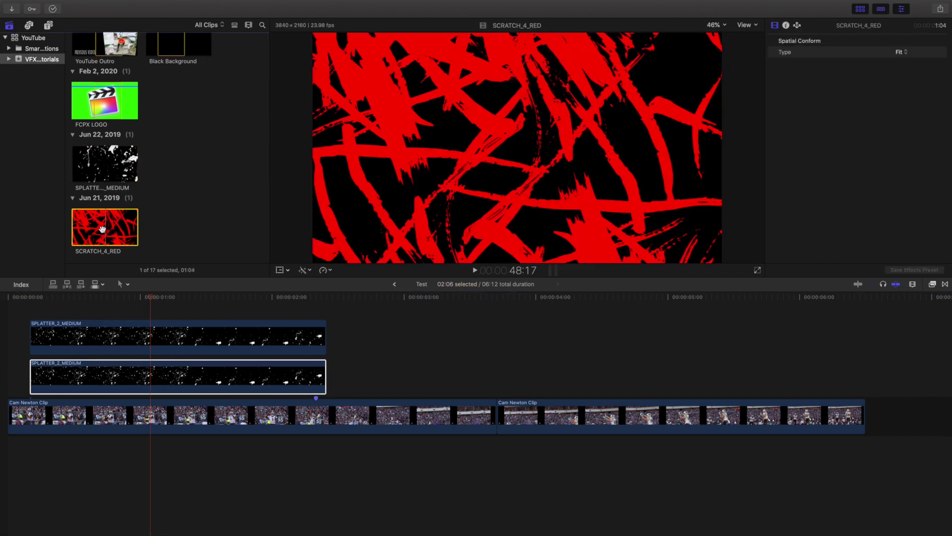
pyautogui.moveTo(101, 227); pyautogui.dragTo(439, 379)
pyautogui.click(439, 342)
pyautogui.click(439, 342)
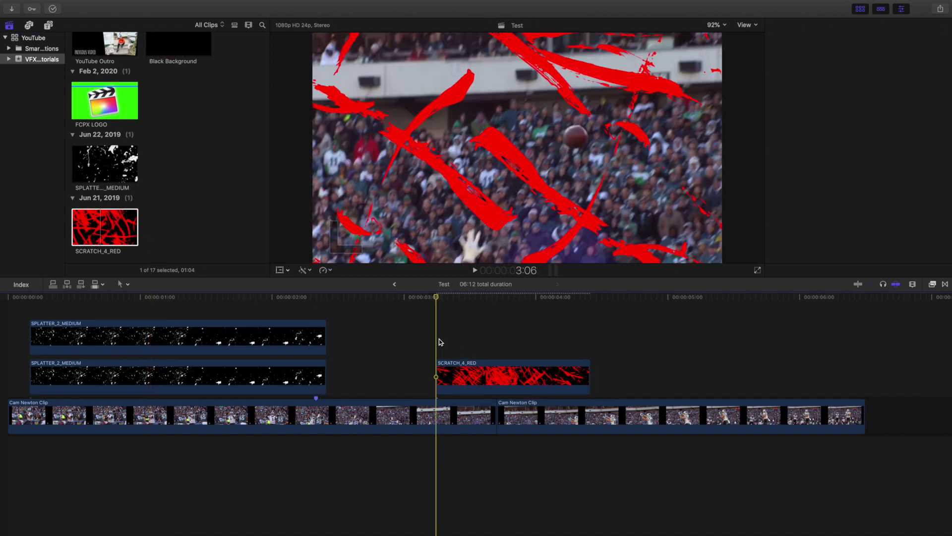
pyautogui.press('super+4')
pyautogui.press('space')
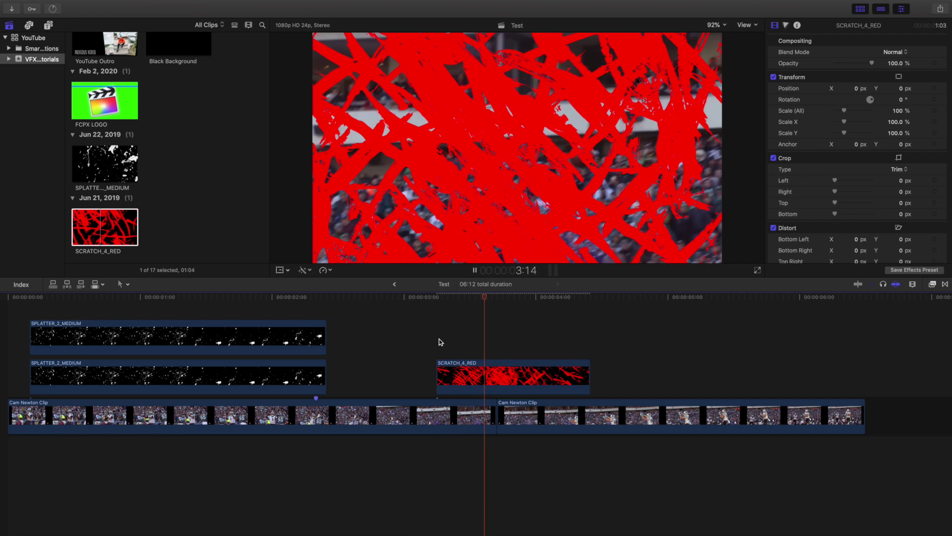
pyautogui.press('space')
pyautogui.click(442, 344)
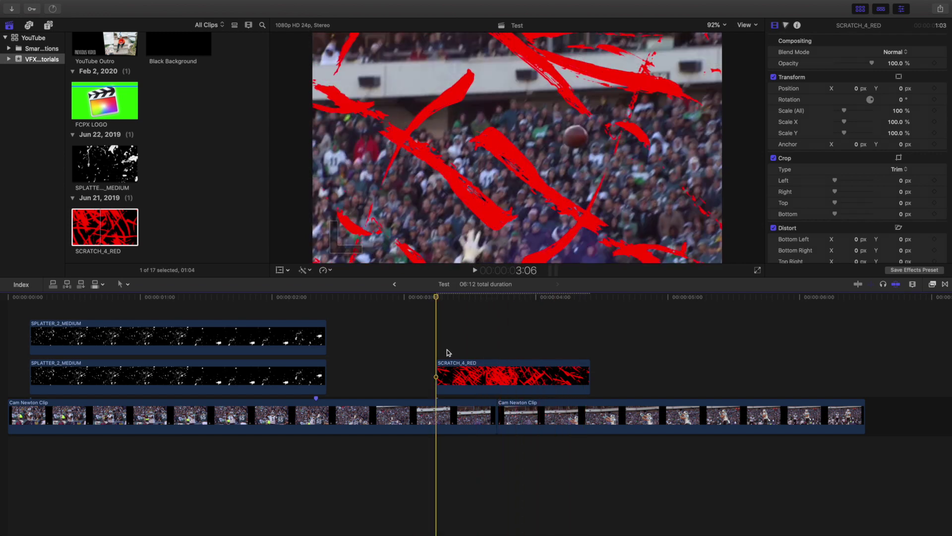
# - Duplicate the SCRATCH_4_RED clip directly above itself and select the upper copy, with the playhead at about 3:11
pyautogui.click(462, 373)
pyautogui.moveTo(462, 372); pyautogui.dragTo(463, 331)
pyautogui.click(467, 317)
pyautogui.click(478, 334)
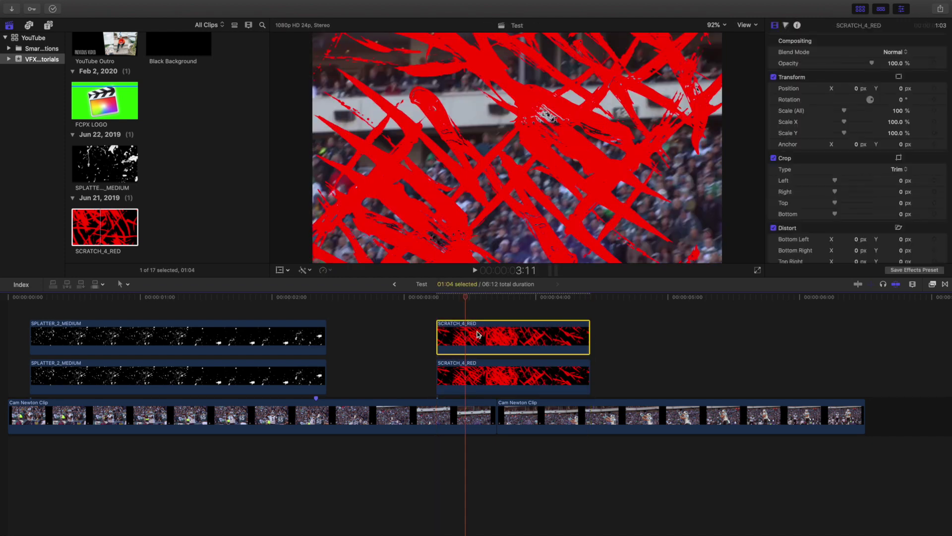
# - Search all video effects for "hue" and apply Hue/Saturation to both SCRATCH_4_RED clips
pyautogui.click(933, 284)
pyautogui.click(802, 530)
pyautogui.write('hue')
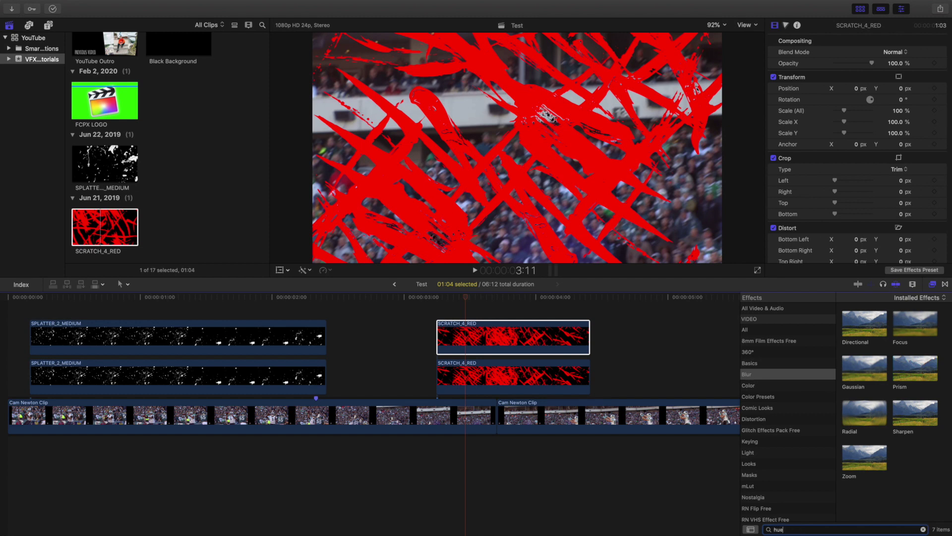
pyautogui.click(753, 331)
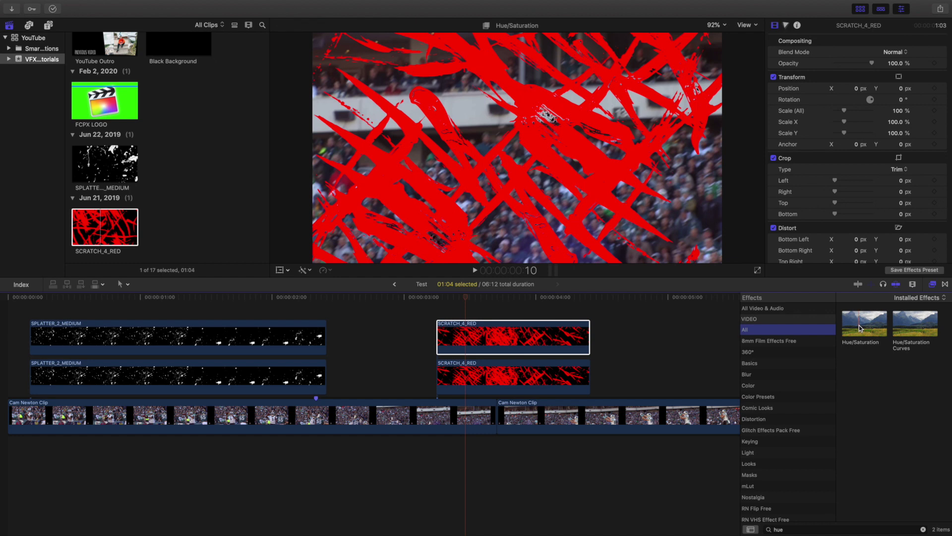
pyautogui.moveTo(861, 321); pyautogui.dragTo(544, 339)
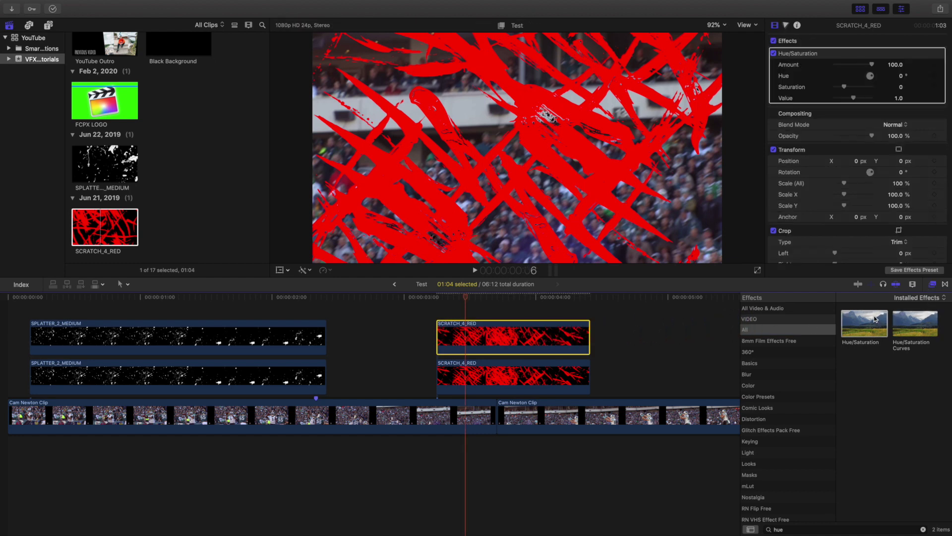
pyautogui.moveTo(875, 319); pyautogui.dragTo(546, 380)
# - Hide the effects browser and set the upper scratch clip's Hue to 210° in its Hue/Saturation effect
pyautogui.click(933, 285)
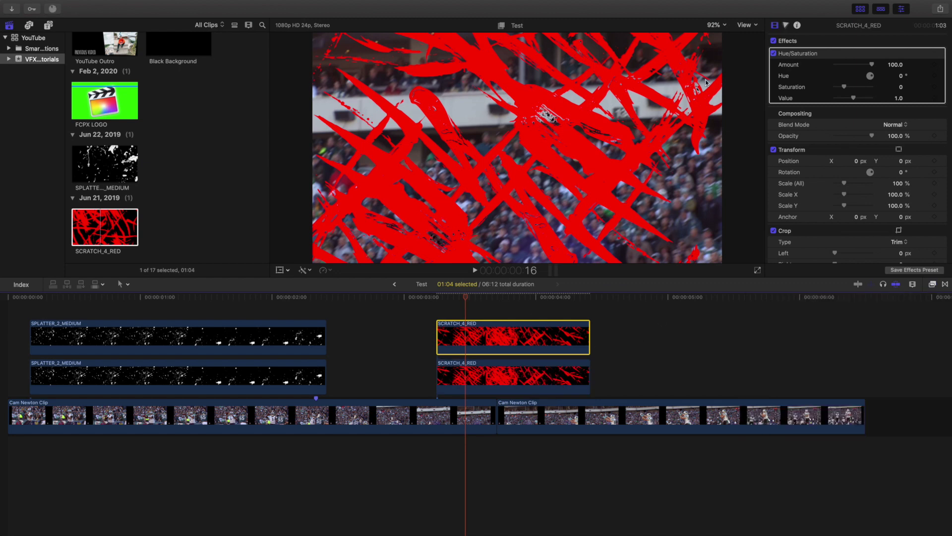
pyautogui.click(902, 75)
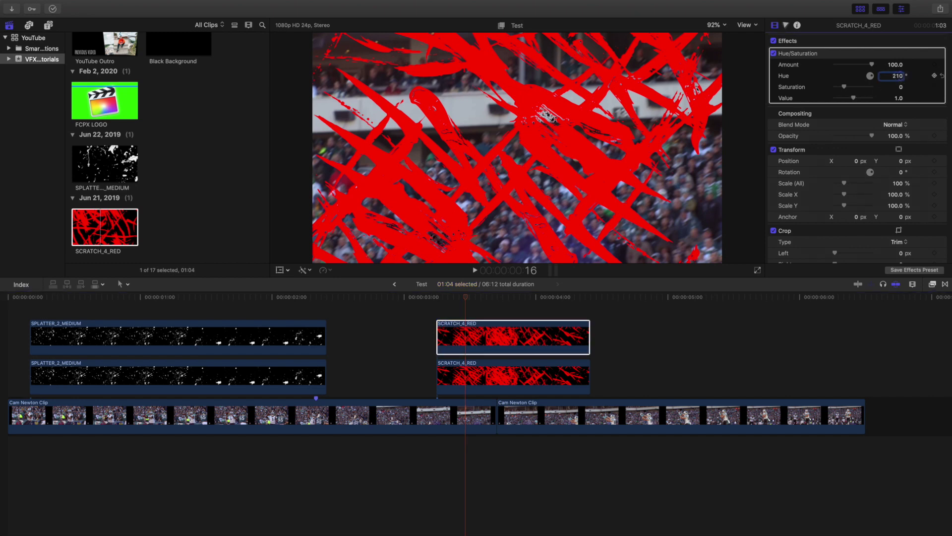
pyautogui.press('Return')
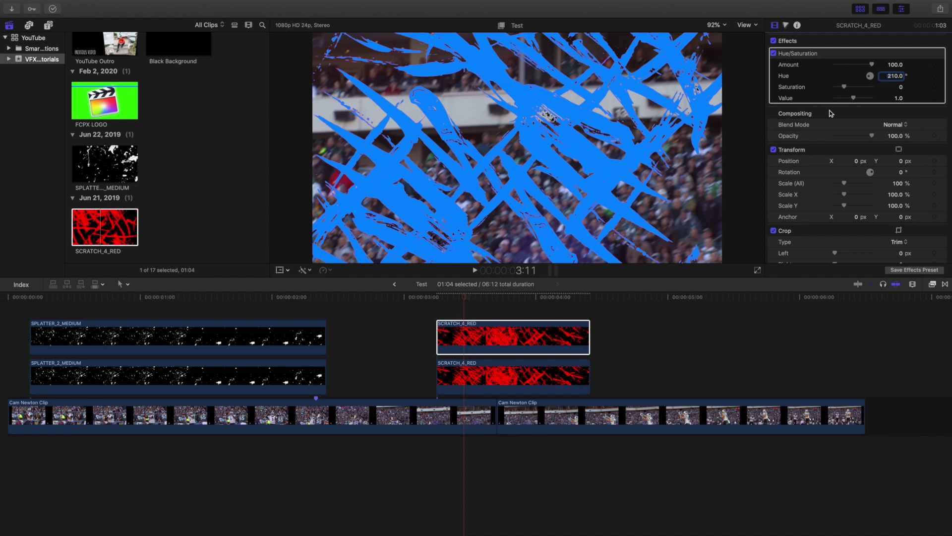
# - Set the lower SCRATCH_4_RED clip's Hue to 200° in its Hue/Saturation effect
pyautogui.click(522, 373)
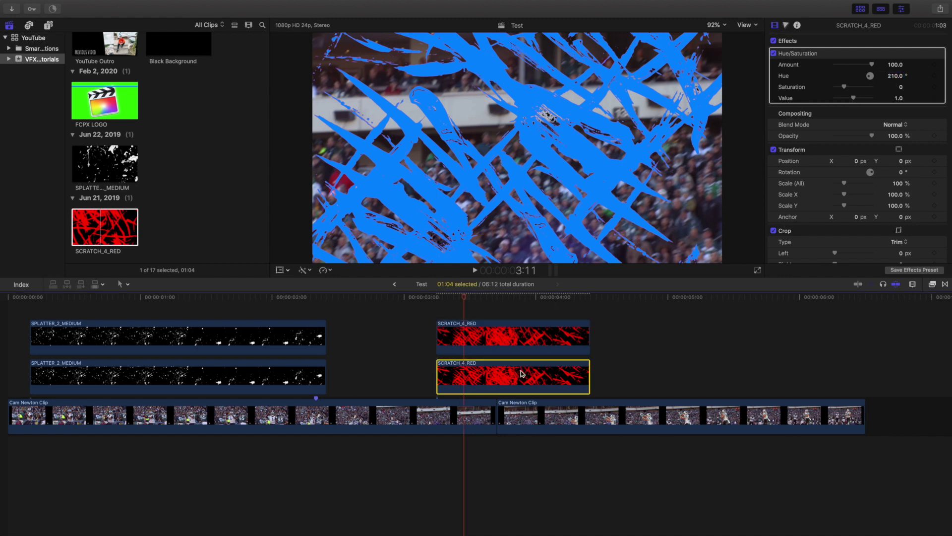
pyautogui.click(902, 76)
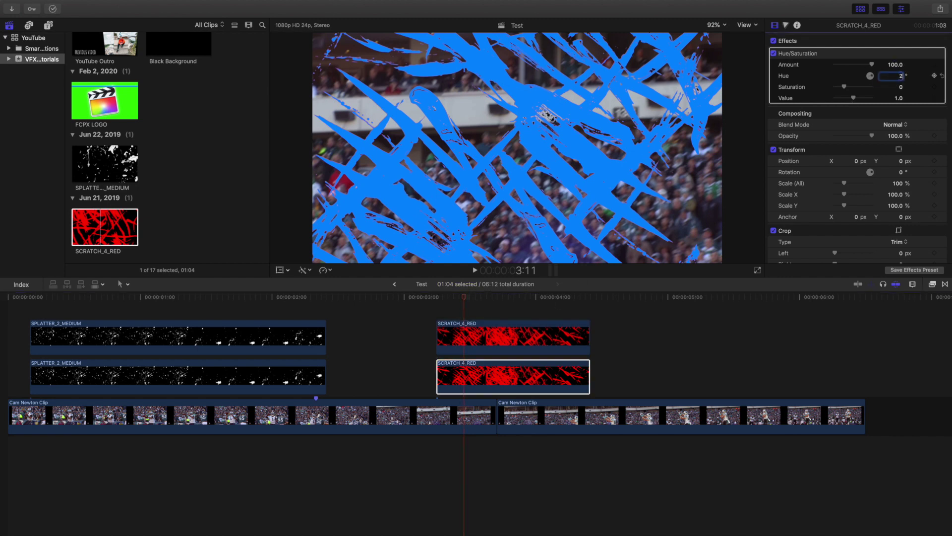
pyautogui.press('Return')
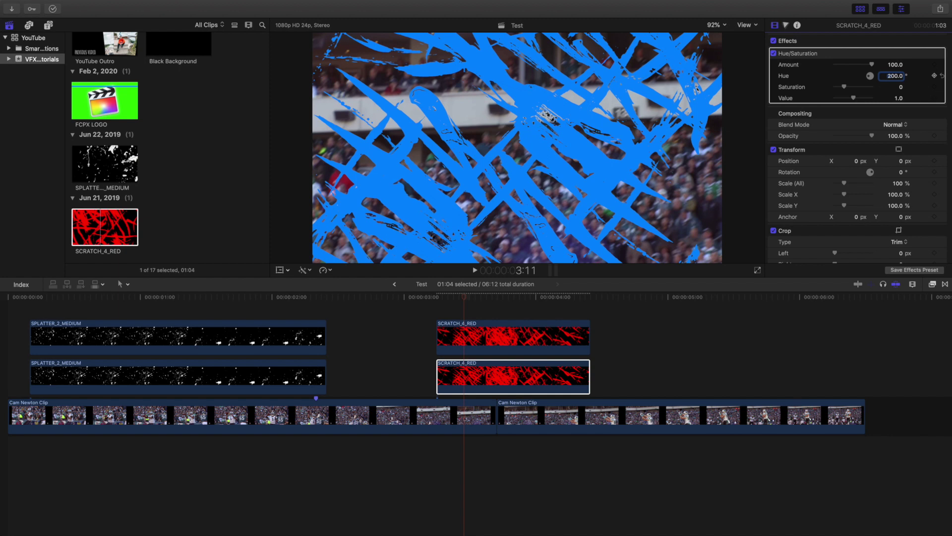
# - Clear the effects search, try the Focus blur on the lower SCRATCH_4_RED clip, and undo it
pyautogui.click(932, 283)
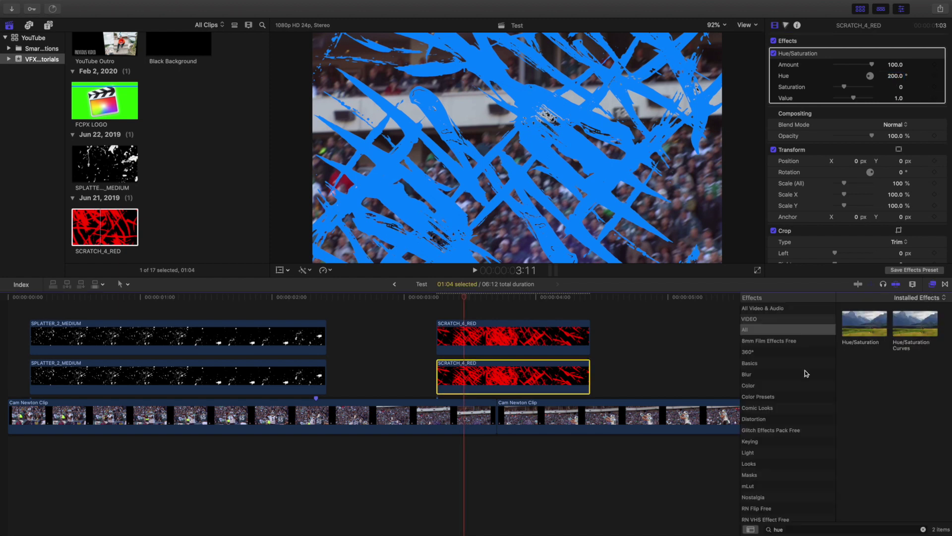
pyautogui.click(924, 530)
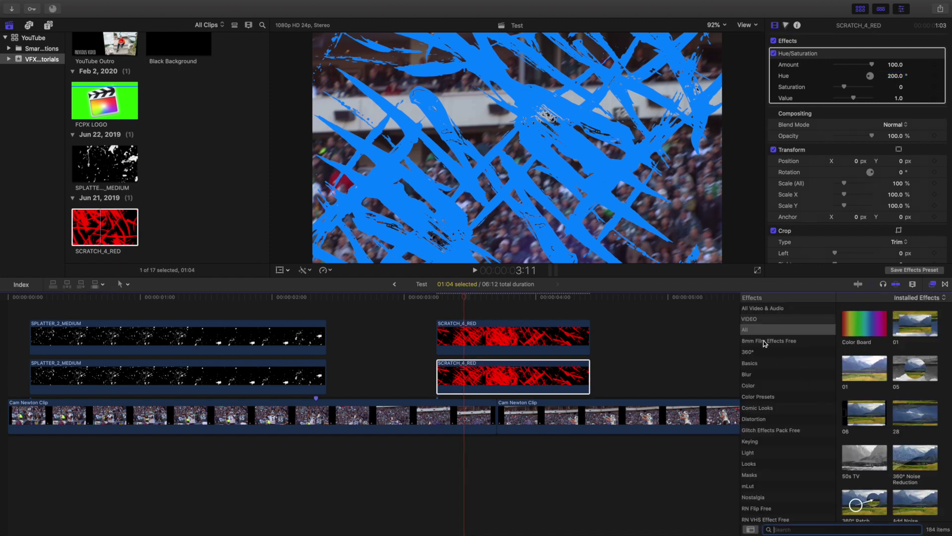
pyautogui.click(775, 375)
pyautogui.moveTo(917, 326); pyautogui.dragTo(508, 384)
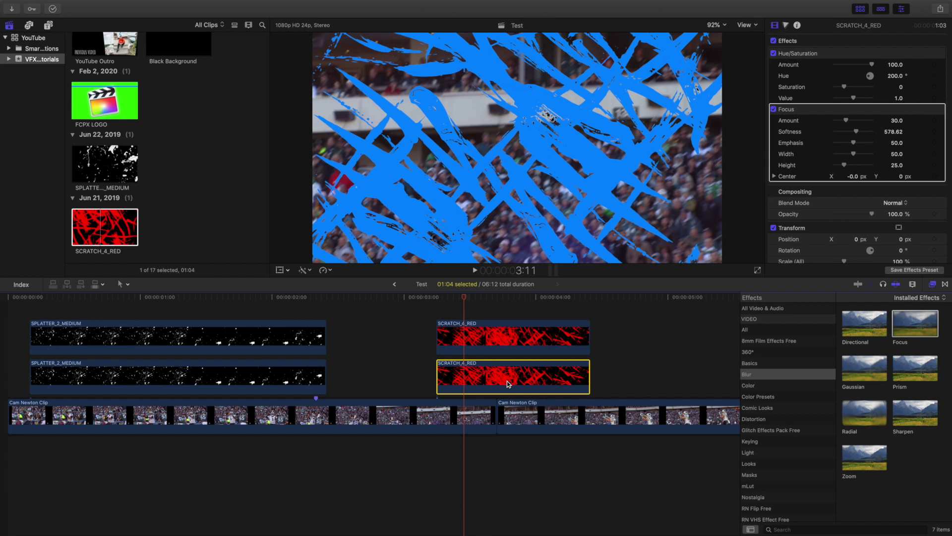
pyautogui.press('super+z')
# - Examine the Color & Blur clip's effects in the Paint Overlay Effect project and return to the Test project
pyautogui.scroll(3, 117, 175)
pyautogui.scroll(10, 117, 175)
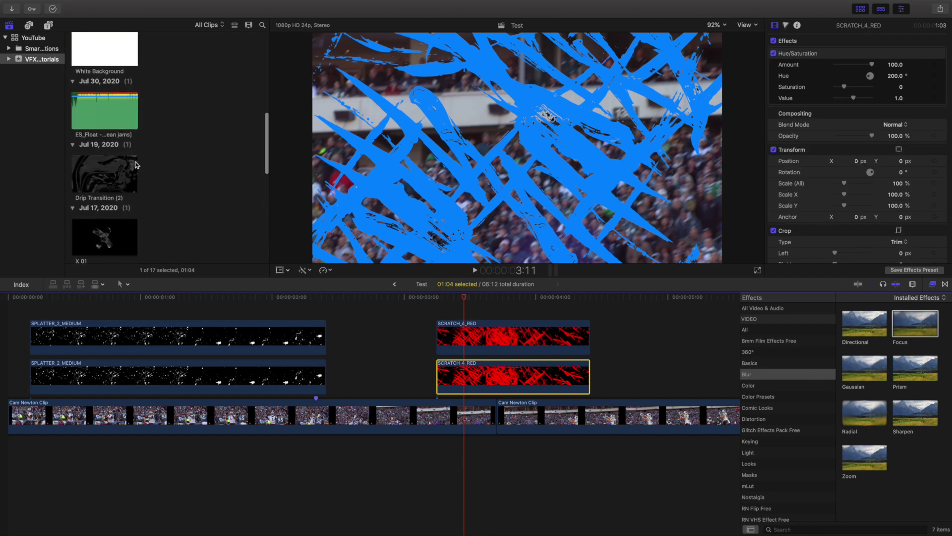
pyautogui.doubleClick(100, 121)
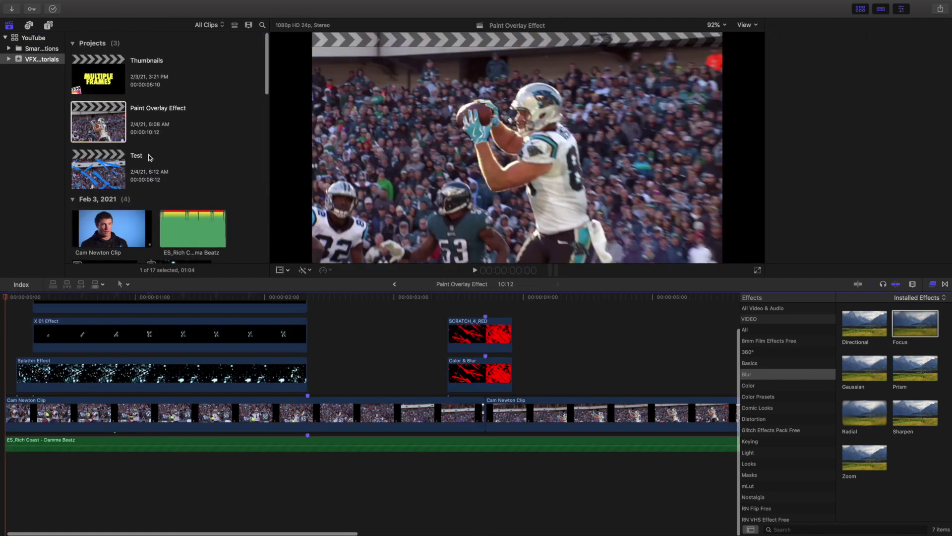
pyautogui.click(469, 361)
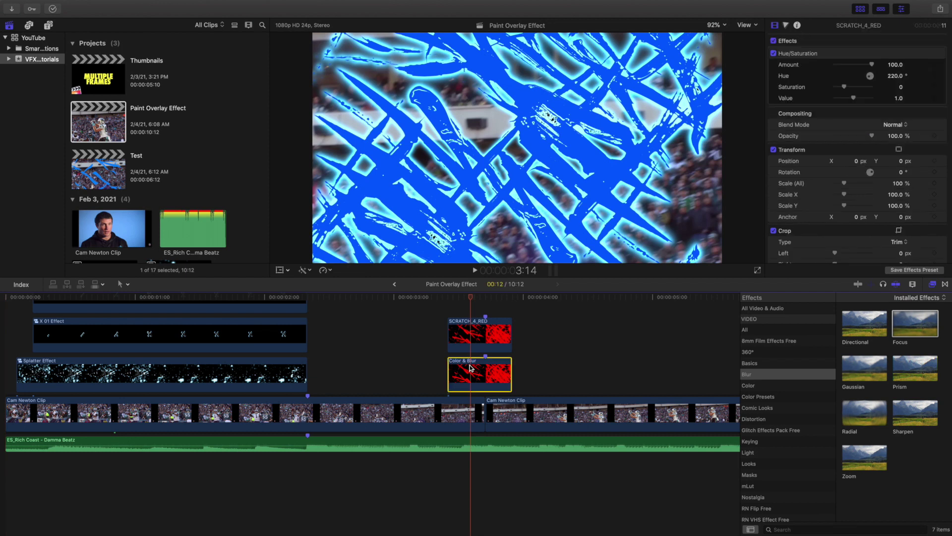
pyautogui.hscroll(-1, 418, 299)
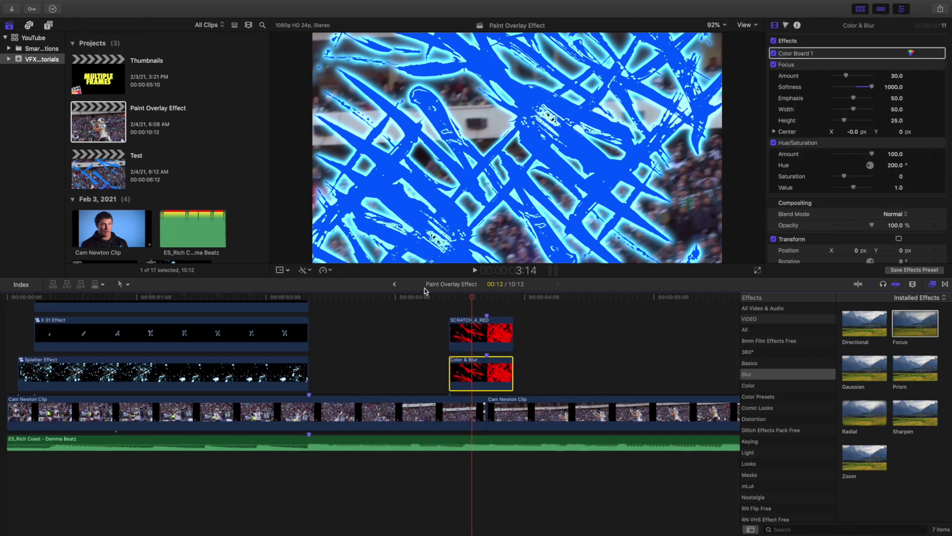
pyautogui.doubleClick(106, 170)
# - Add a Color Board correction to the lower SCRATCH_4_RED clip with Master exposure and Master saturation both at 100%
pyautogui.click(484, 372)
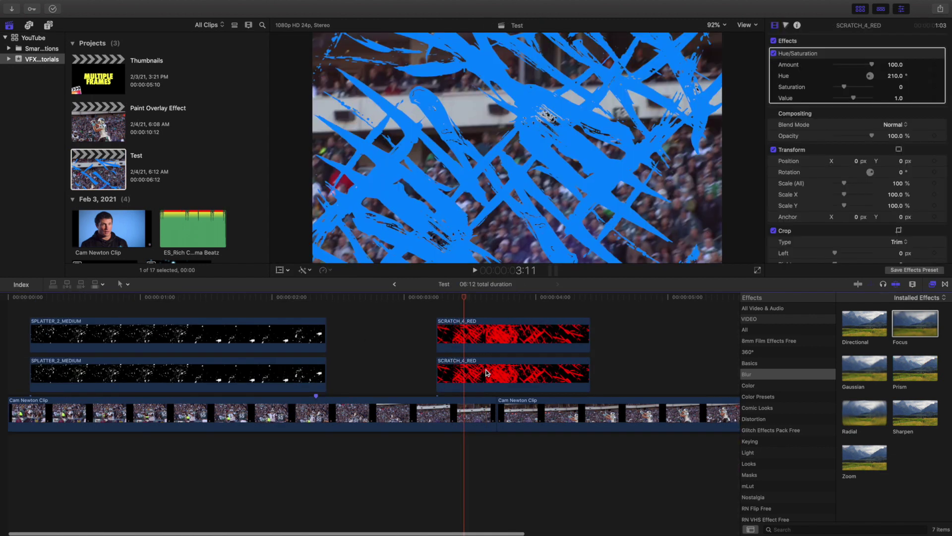
pyautogui.click(786, 26)
pyautogui.click(793, 41)
pyautogui.click(799, 58)
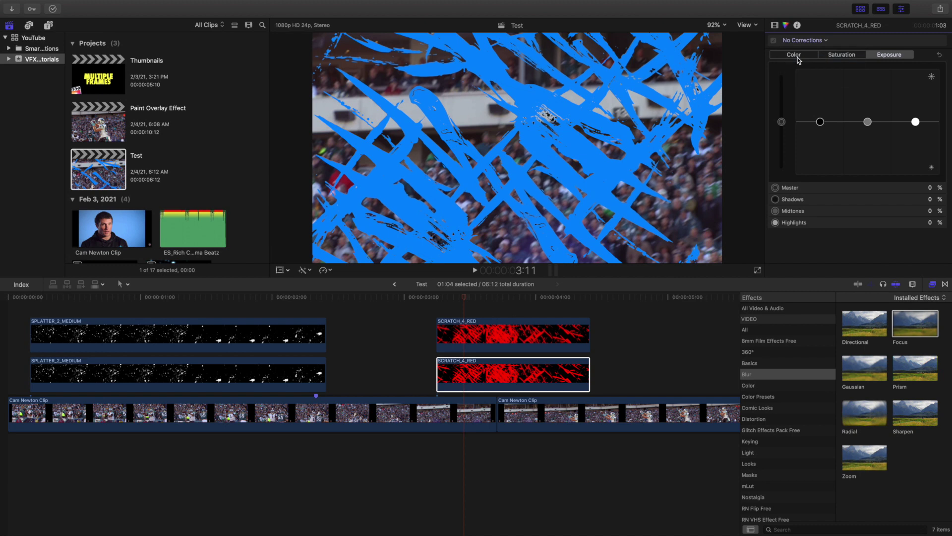
pyautogui.click(782, 122)
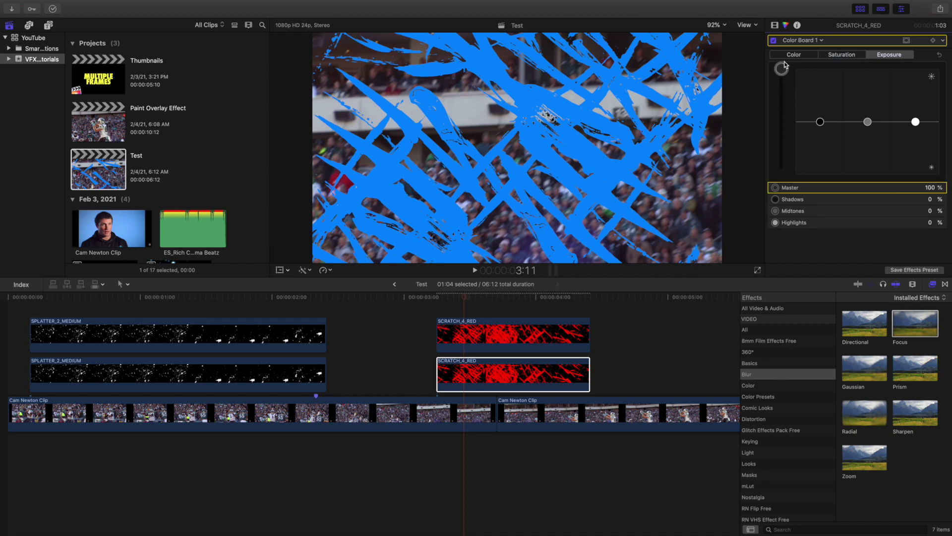
pyautogui.click(840, 55)
pyautogui.moveTo(782, 116); pyautogui.dragTo(782, 65)
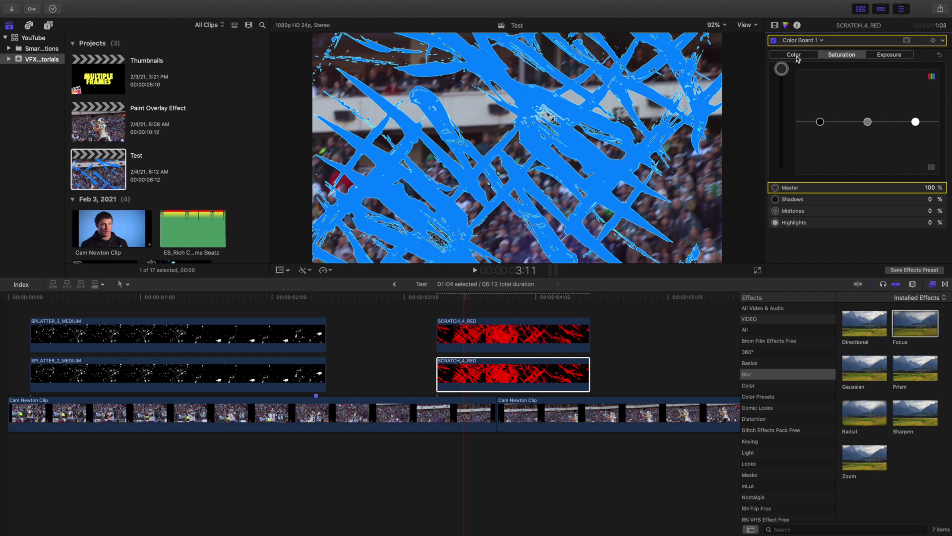
# - Place Color Board 1 above Hue/Saturation on the lower scratch clip, apply the Focus blur to that clip, and hide the effects browser
pyautogui.click(774, 26)
pyautogui.moveTo(804, 110); pyautogui.dragTo(801, 55)
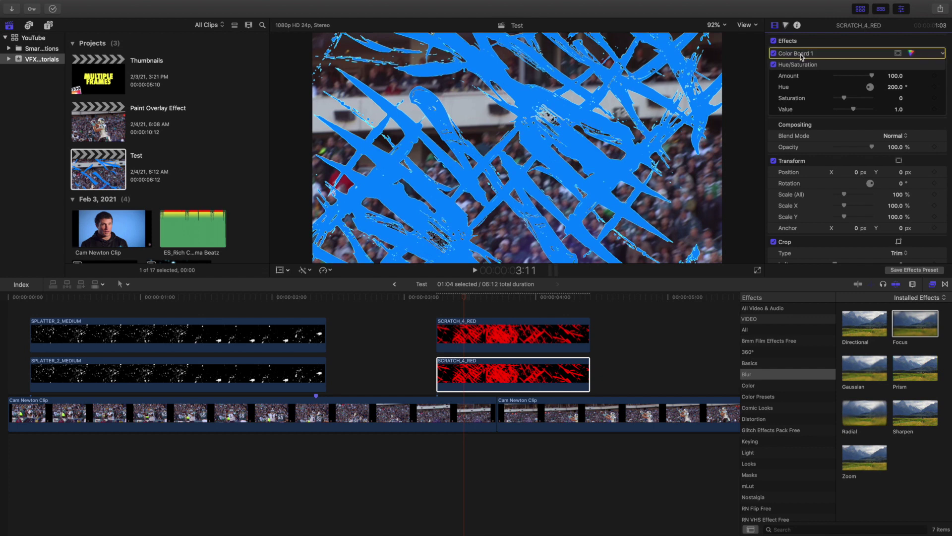
pyautogui.moveTo(909, 321); pyautogui.dragTo(556, 369)
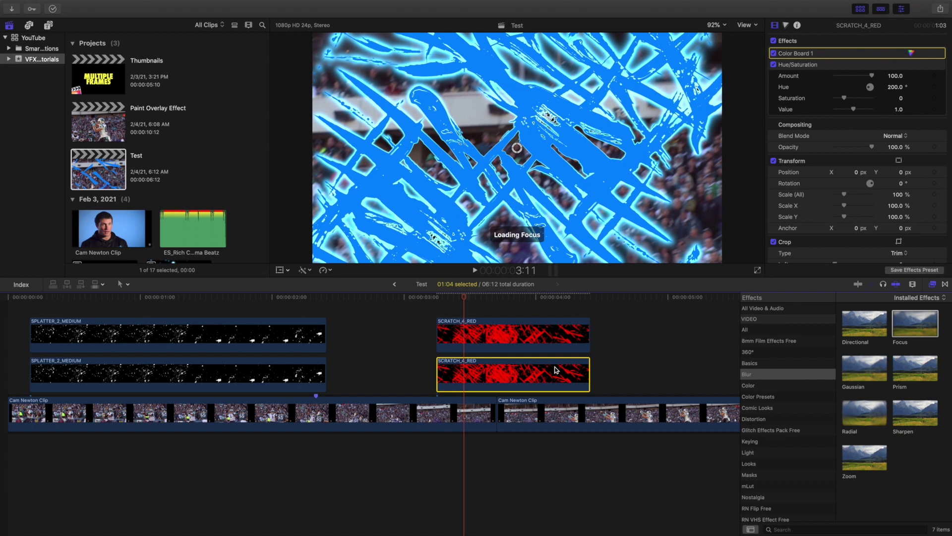
pyautogui.click(932, 285)
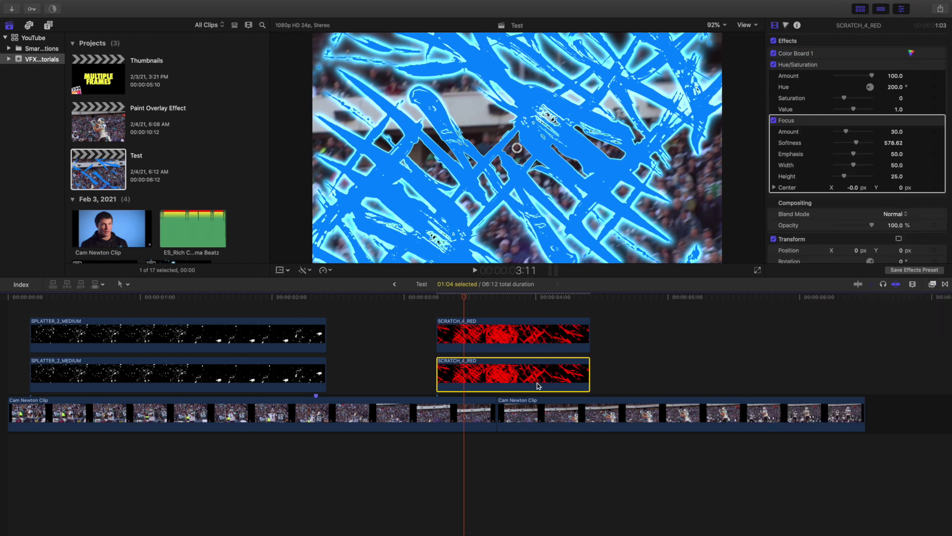
# - Review the lower scratch clip's Hue/Saturation and Focus effects and the upper scratch clip's Hue setting
pyautogui.click(804, 65)
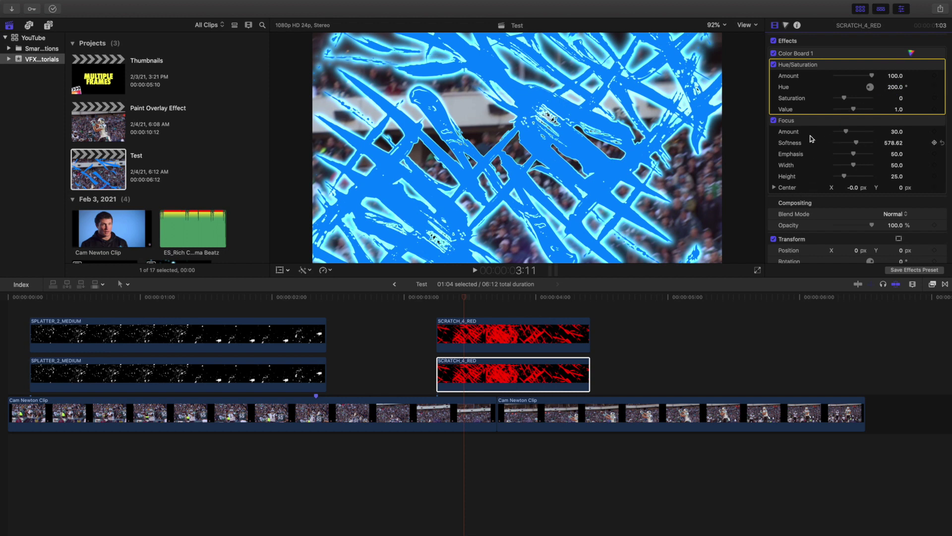
pyautogui.click(788, 132)
pyautogui.click(528, 332)
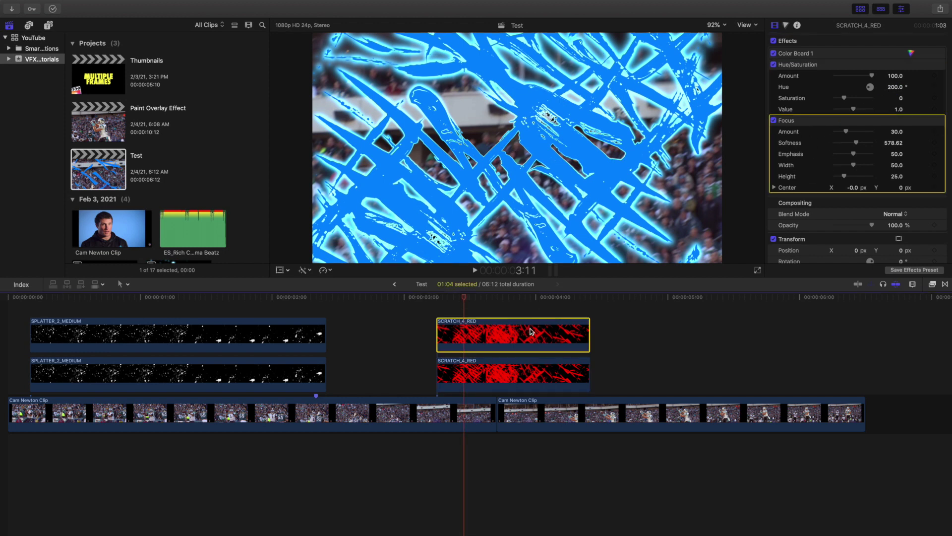
pyautogui.click(896, 76)
pyautogui.press('Return')
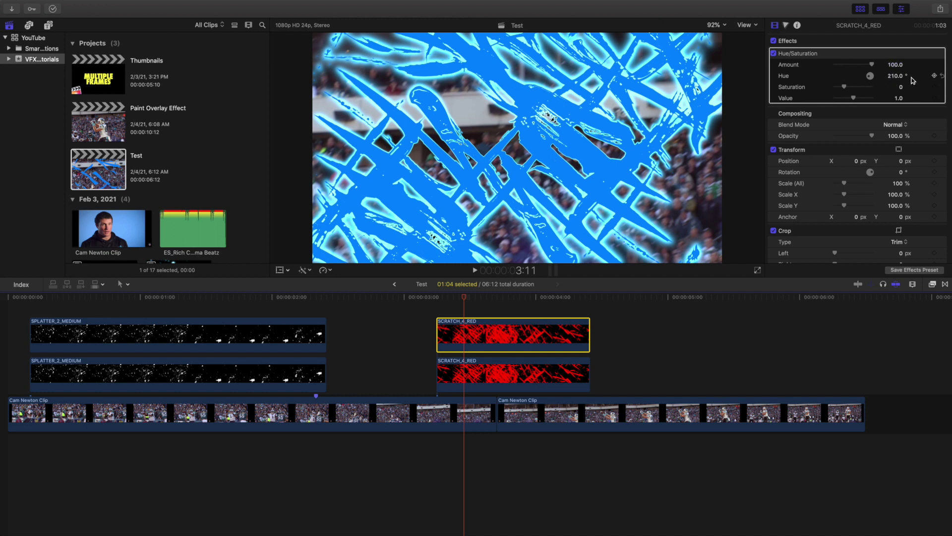
# - Place the X 01 clip above the footage at about 4:14, after the scratch clips, and play it back
pyautogui.hscroll(3, 653, 336)
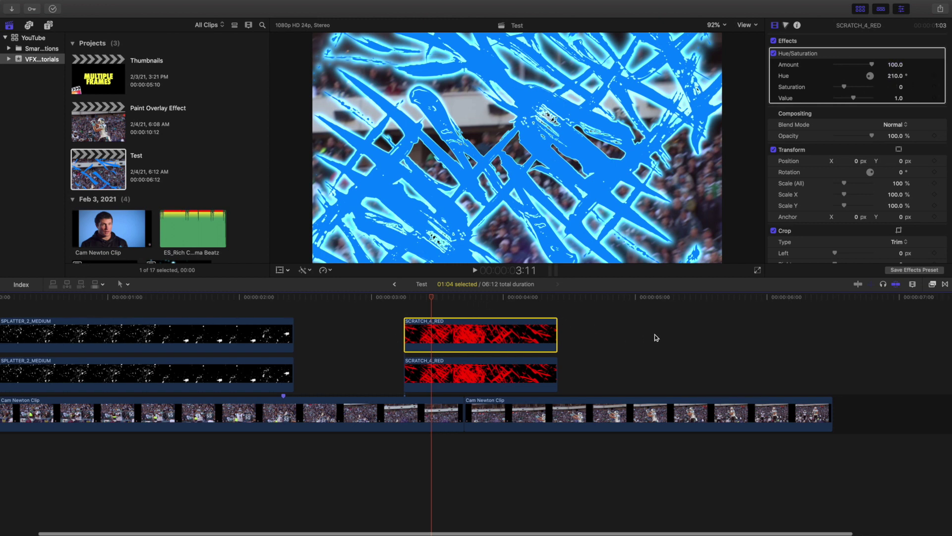
pyautogui.click(571, 337)
pyautogui.scroll(-15, 144, 148)
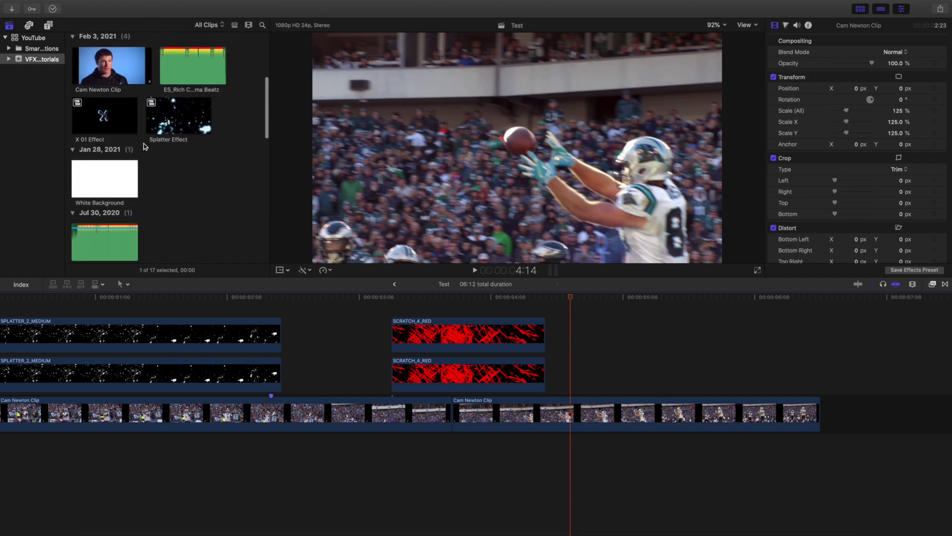
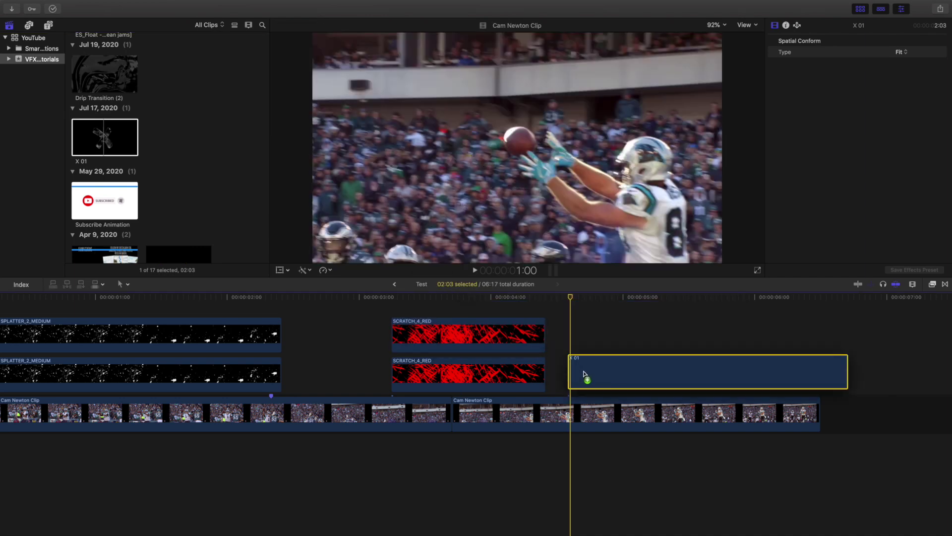
pyautogui.click(567, 340)
pyautogui.press('space')
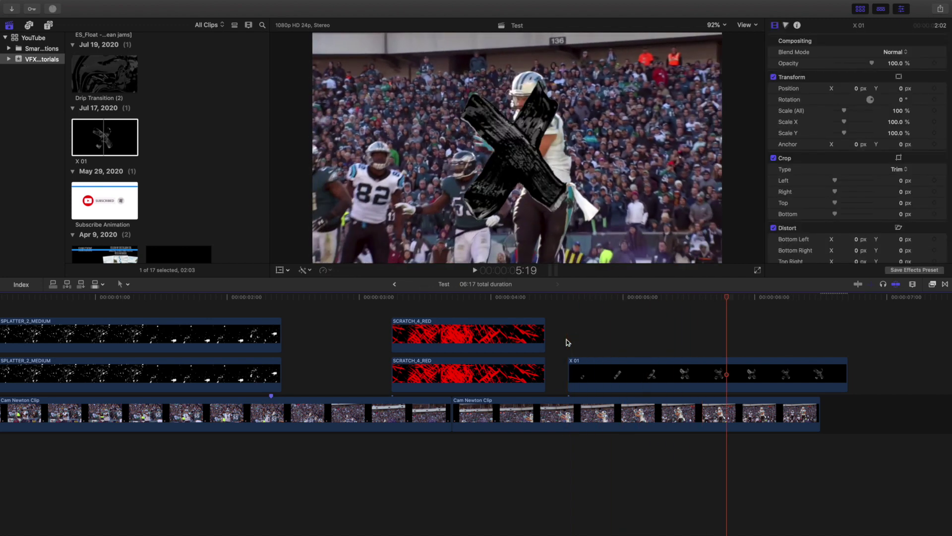
pyautogui.press('space')
pyautogui.press('space')
pyautogui.press('space')
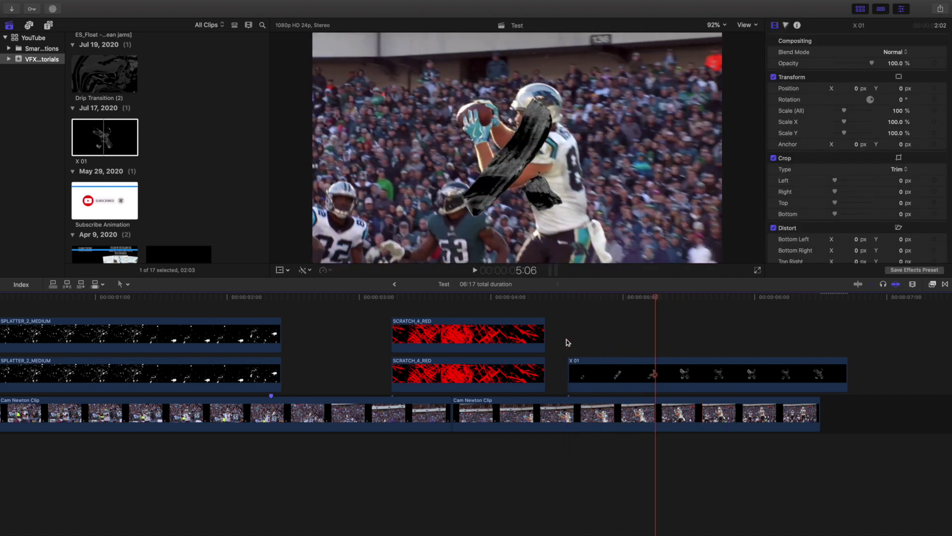
# - Set the X 01 clip's overall scale to 50%
pyautogui.click(593, 369)
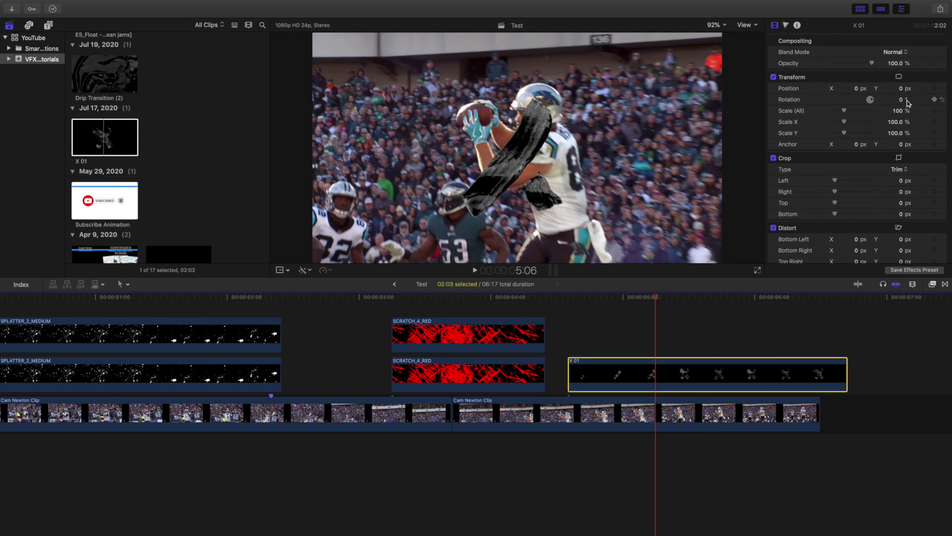
pyautogui.click(900, 111)
pyautogui.write('50')
pyautogui.press('Return')
# - Shift the X 01 clip two frames earlier and duplicate it directly above itself
pyautogui.click(623, 366)
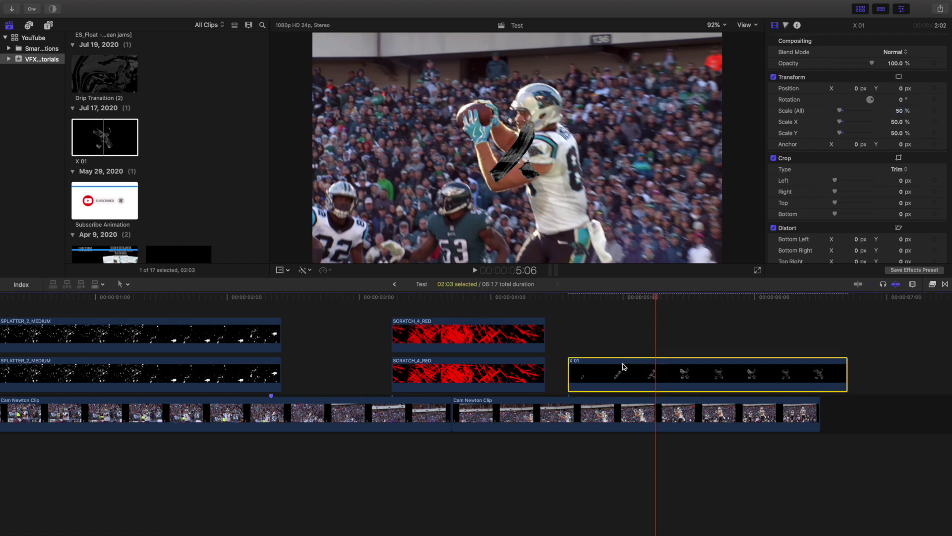
pyautogui.moveTo(624, 365); pyautogui.dragTo(621, 352)
pyautogui.click(623, 346)
pyautogui.click(586, 366)
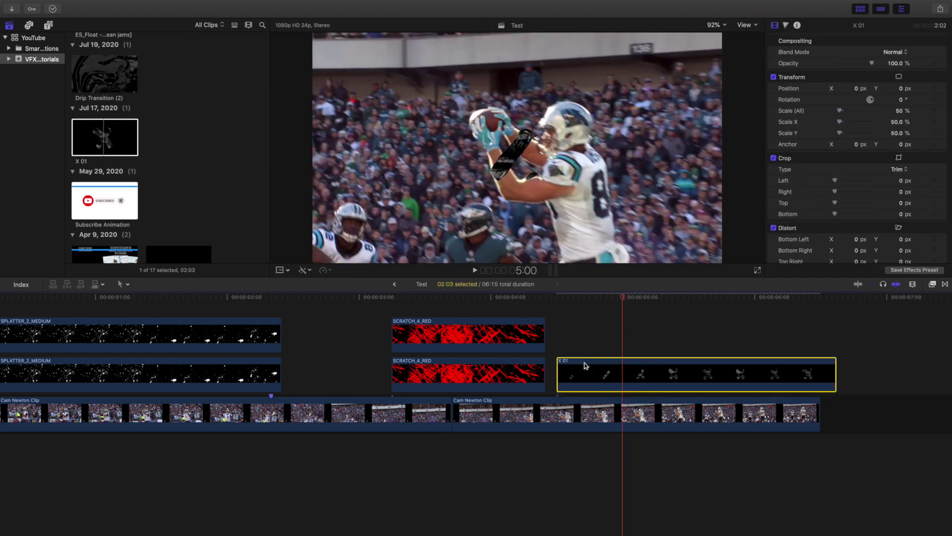
pyautogui.moveTo(587, 366)
pyautogui.mouseDown()
pyautogui.moveTo(589, 343)
pyautogui.moveTo(588, 369)
pyautogui.moveTo(597, 371)
pyautogui.mouseUp()
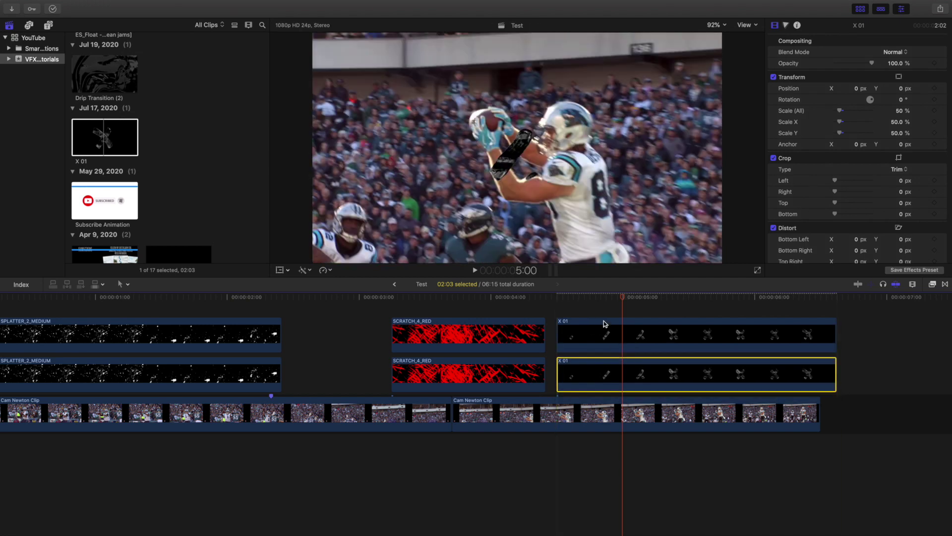
# - Add a Color Board correction to the lower X 01 clip and set its Master exposure to 100%, with the playhead at 4:19
pyautogui.click(598, 311)
pyautogui.click(608, 357)
pyautogui.click(786, 26)
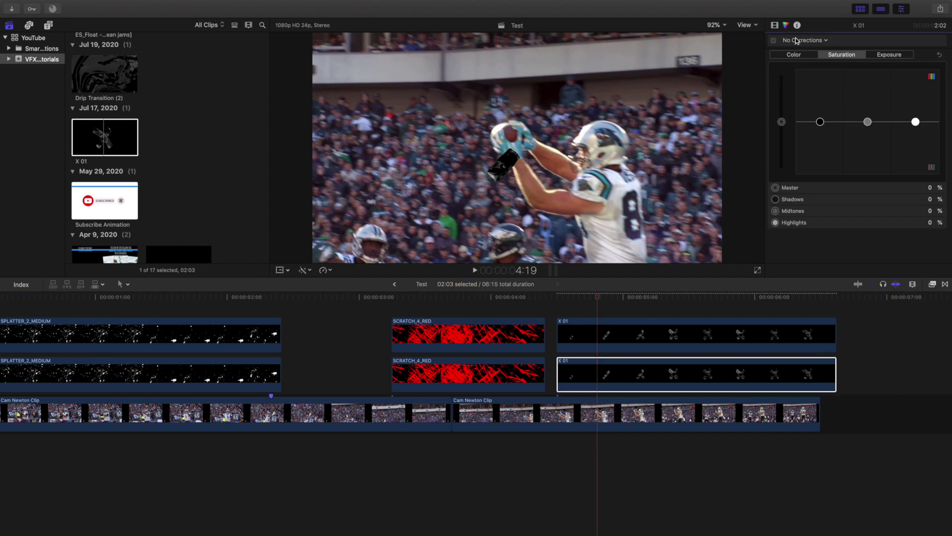
pyautogui.click(816, 41)
pyautogui.click(821, 58)
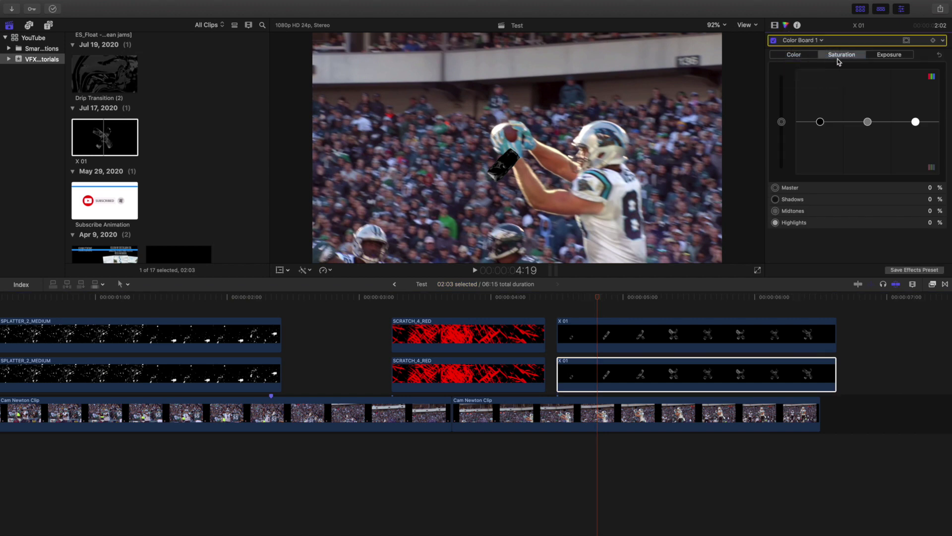
pyautogui.click(888, 55)
pyautogui.moveTo(781, 122); pyautogui.dragTo(783, 79)
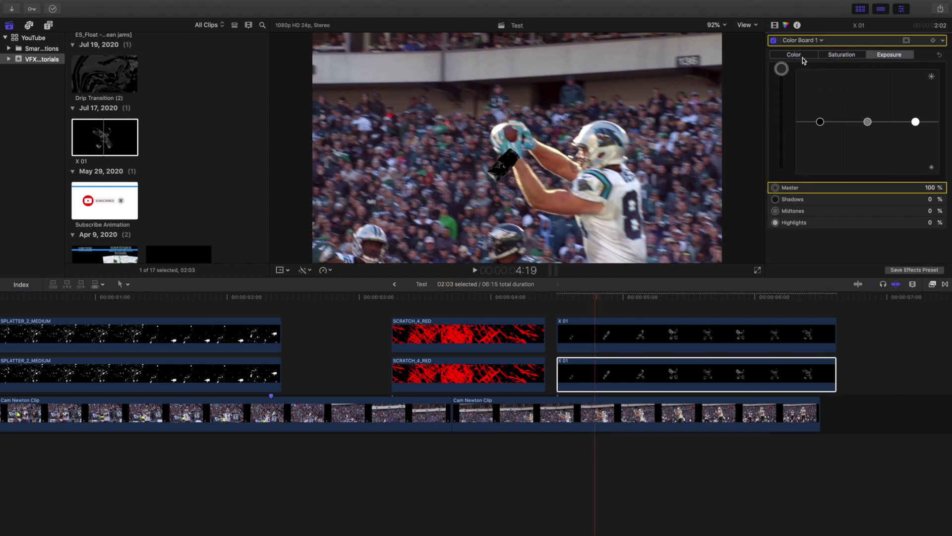
# - Raise the lower X 01 clip's Master saturation and shift its Master color to blue at about 213° and 93%
pyautogui.click(834, 55)
pyautogui.moveTo(781, 122); pyautogui.dragTo(782, 88)
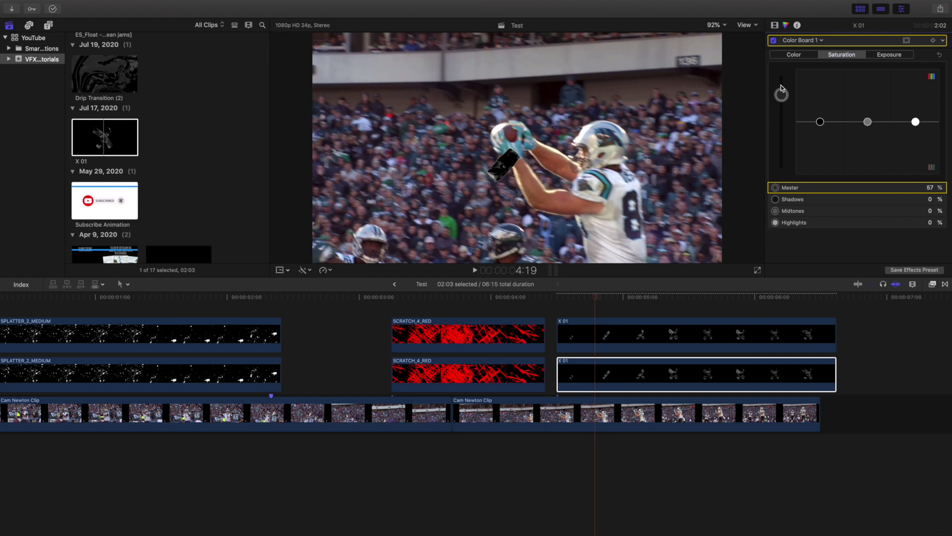
pyautogui.click(789, 55)
pyautogui.moveTo(823, 122); pyautogui.dragTo(872, 73)
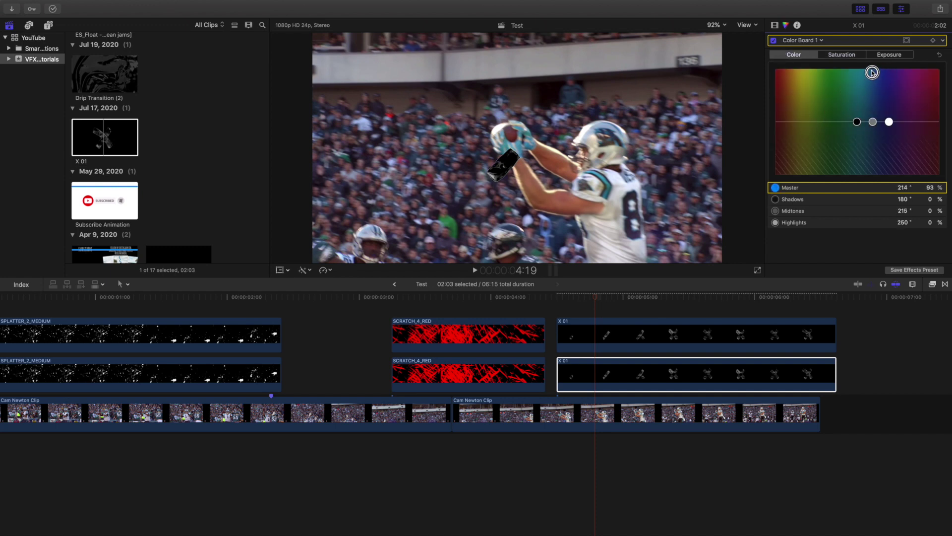
# - Apply the Focus blur effect to the lower X 01 clip
pyautogui.click(932, 284)
pyautogui.click(911, 317)
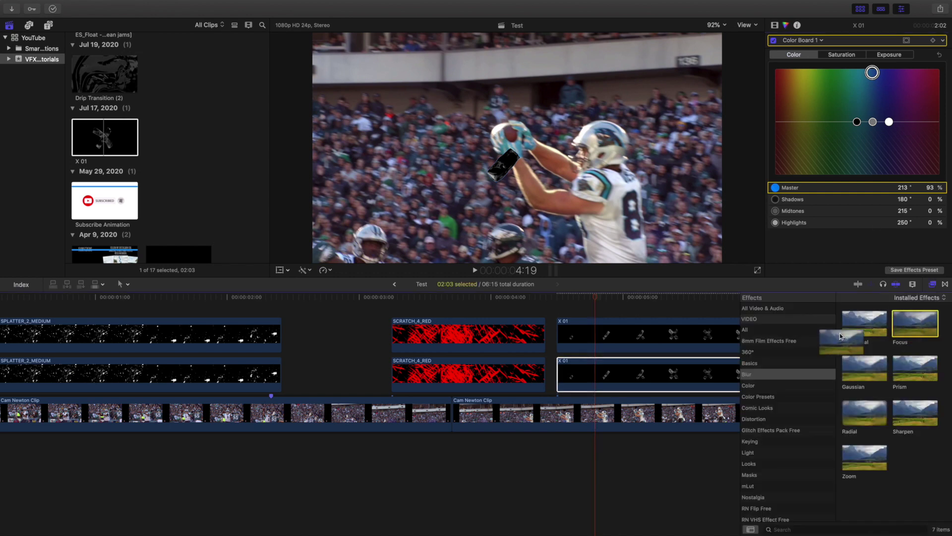
pyautogui.click(932, 285)
# - With the playhead at 5:11, offset the lower X 01 clip's position to X -15 px and Y -5 px
pyautogui.click(686, 310)
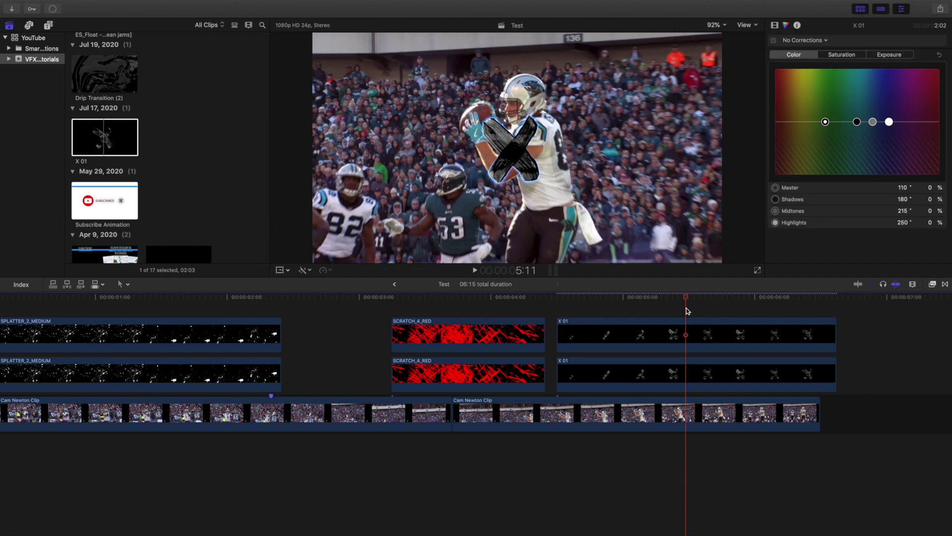
pyautogui.click(673, 370)
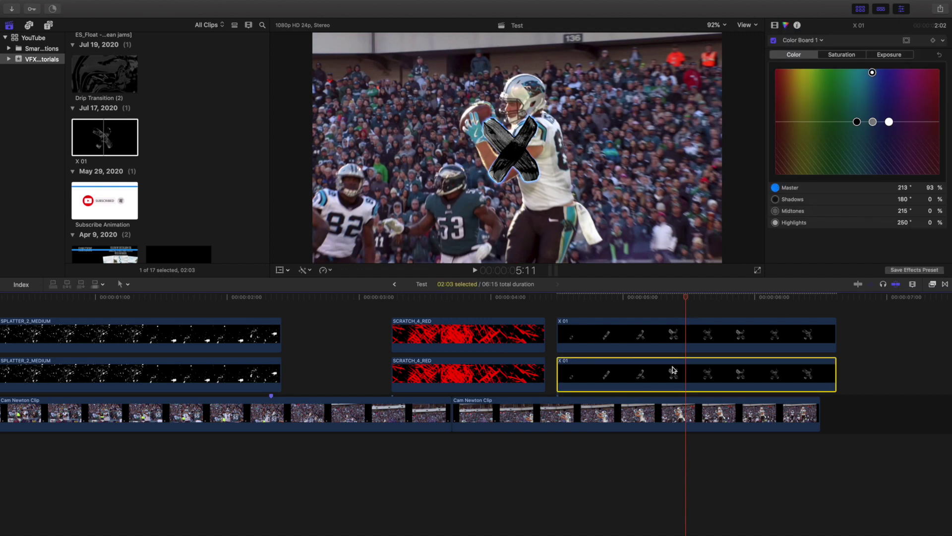
pyautogui.click(775, 26)
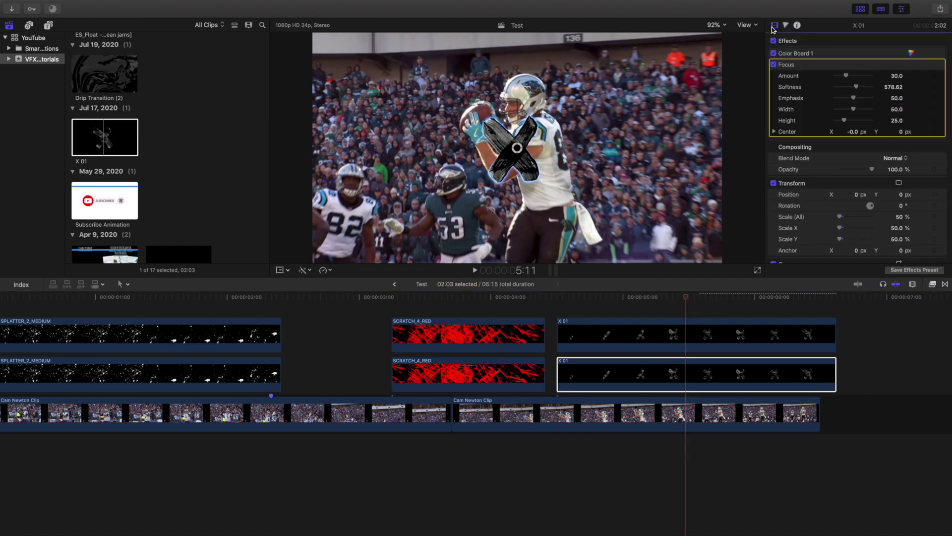
pyautogui.click(857, 194)
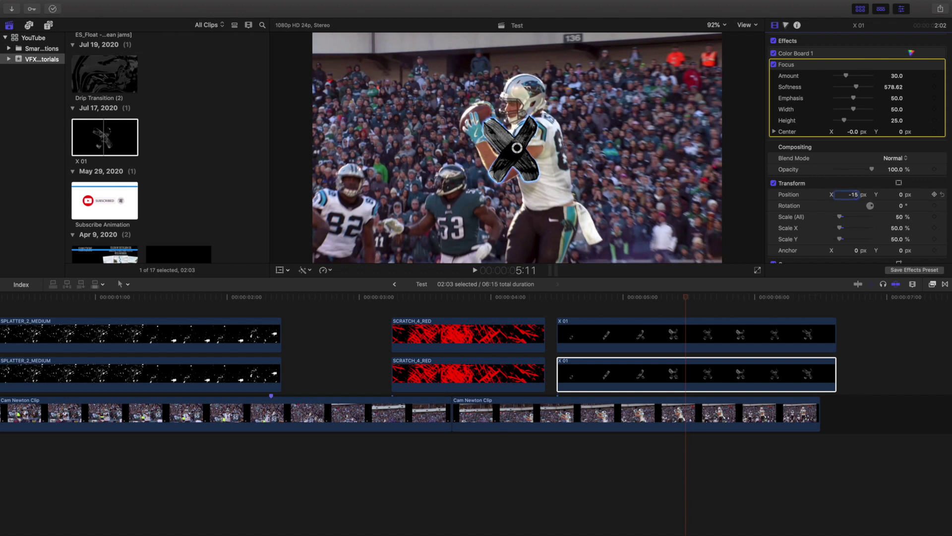
pyautogui.press('Return')
pyautogui.click(901, 195)
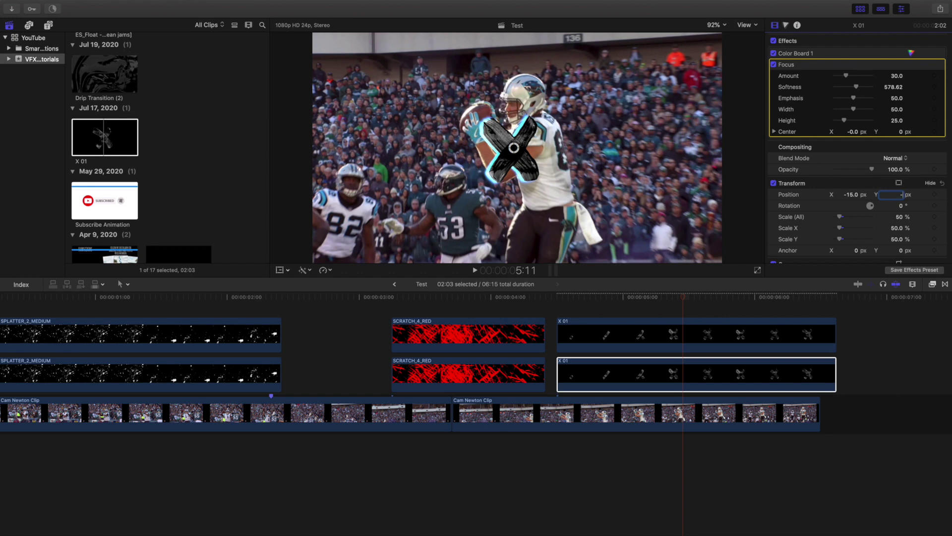
pyautogui.press('Return')
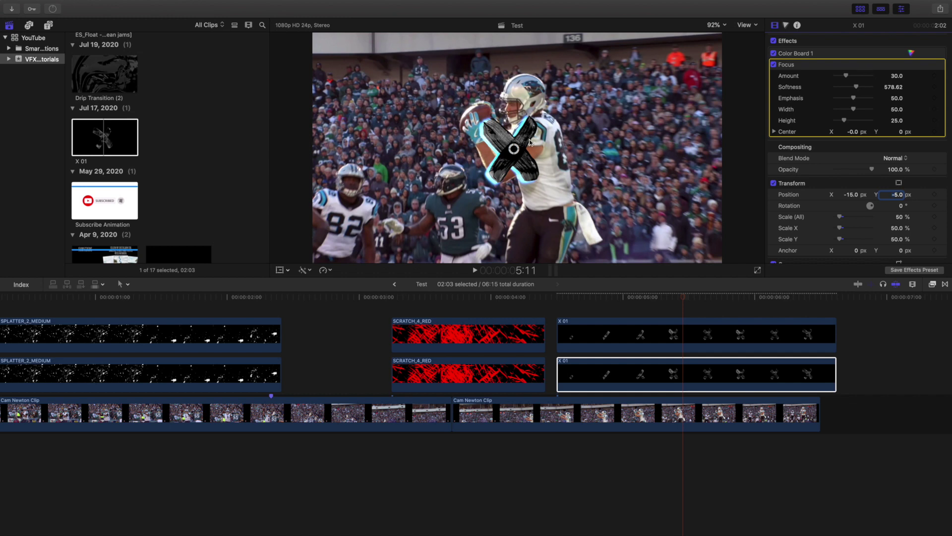
# - Play back the X 01 section of the timeline to check the offset glow
pyautogui.click(546, 310)
pyautogui.press('space')
pyautogui.press('space')
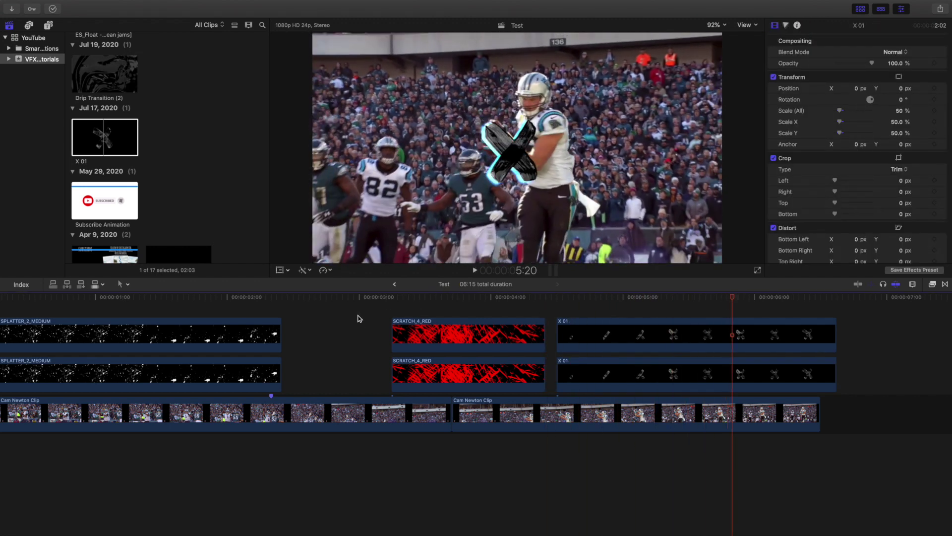
# - Delete the Test project from the library and open the Paint Overlay Effect project
pyautogui.scroll(10, 183, 223)
pyautogui.click(98, 177)
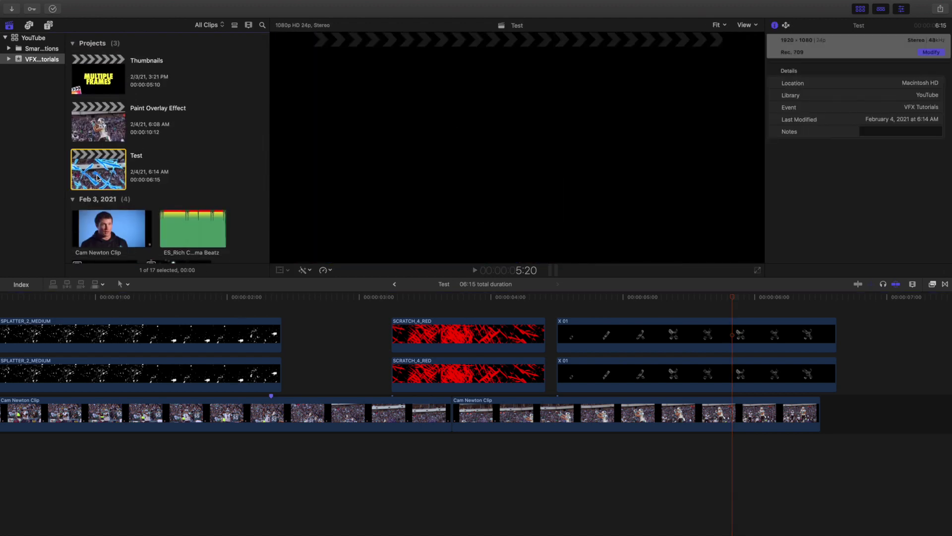
pyautogui.press('super+BackSpace')
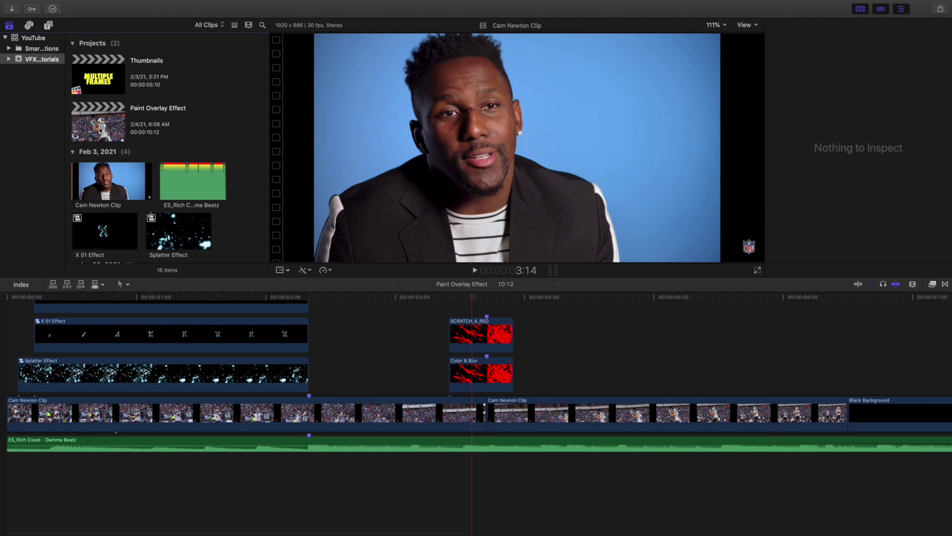
# - Play the Paint Overlay Effect project from the beginning to review the finished overlays
pyautogui.scroll(3, 30, 377)
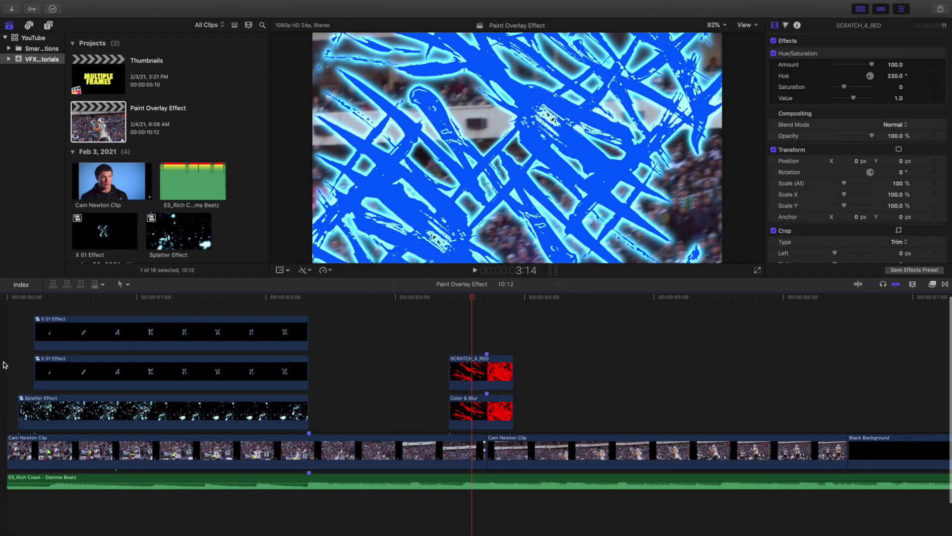
pyautogui.hscroll(-1, 4, 362)
pyautogui.press('Home')
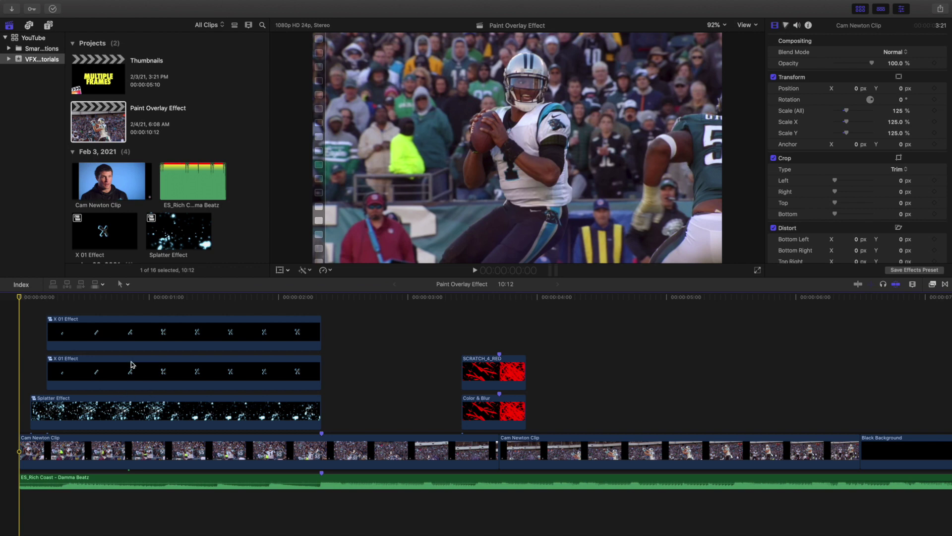
pyautogui.press('space')
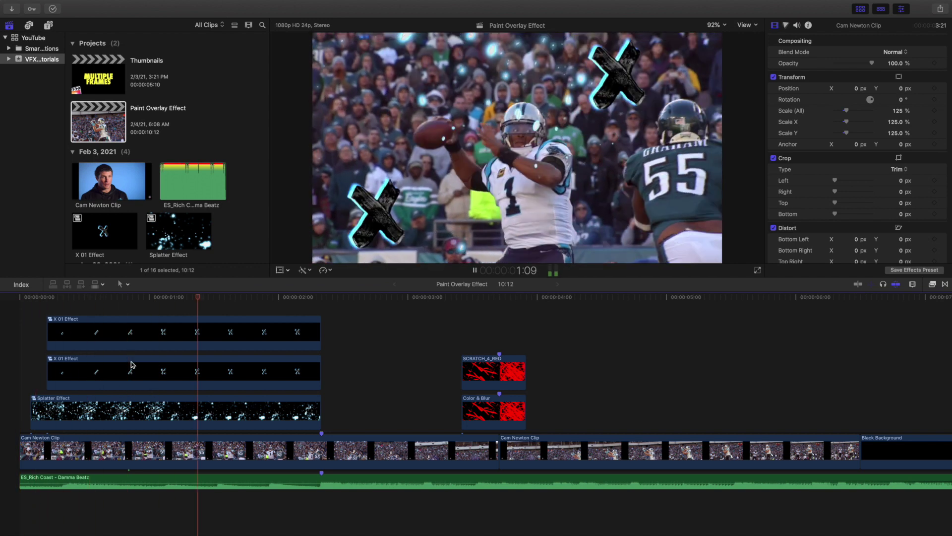
pyautogui.press('space')
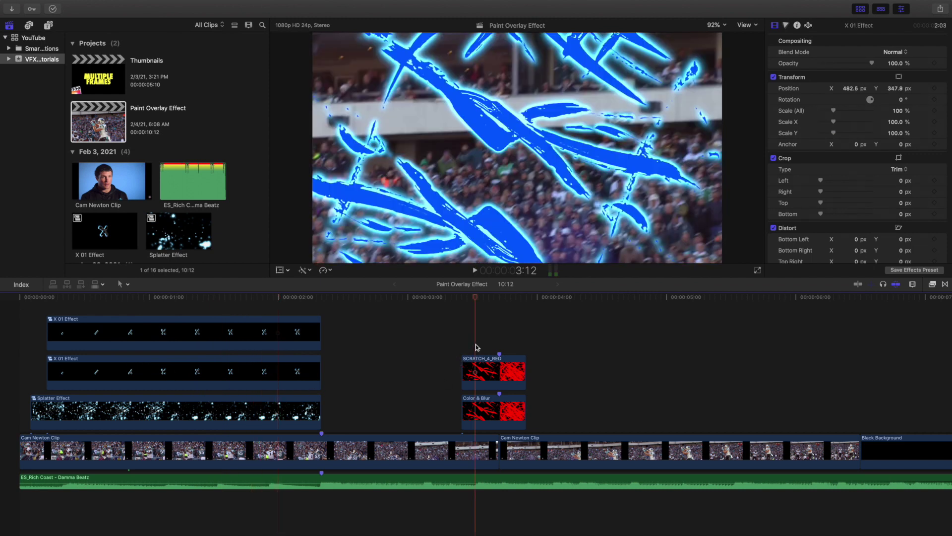
# - Examine the Hue/Saturation effect on the SCRATCH_4_RED clip and the Focus and Hue/Saturation effects on the Color & Blur clip beneath it
pyautogui.click(478, 367)
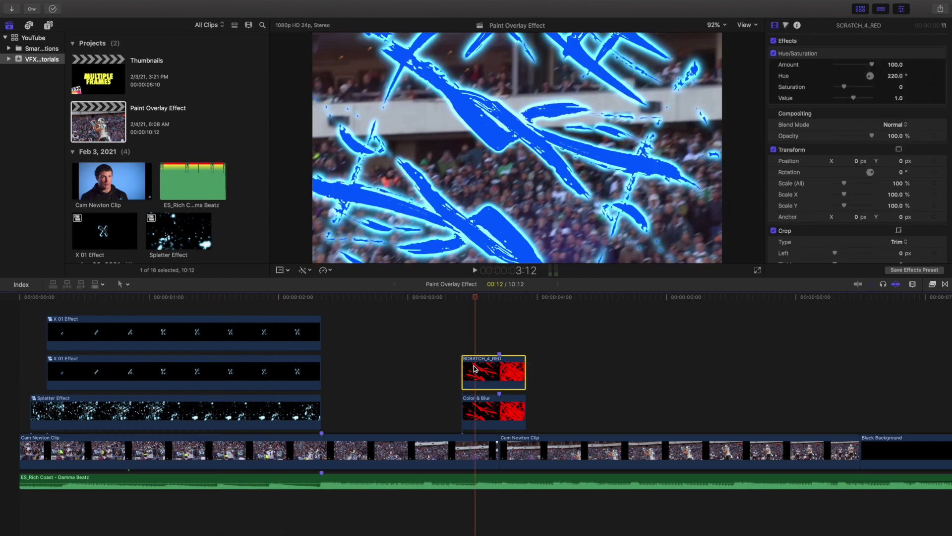
pyautogui.click(821, 55)
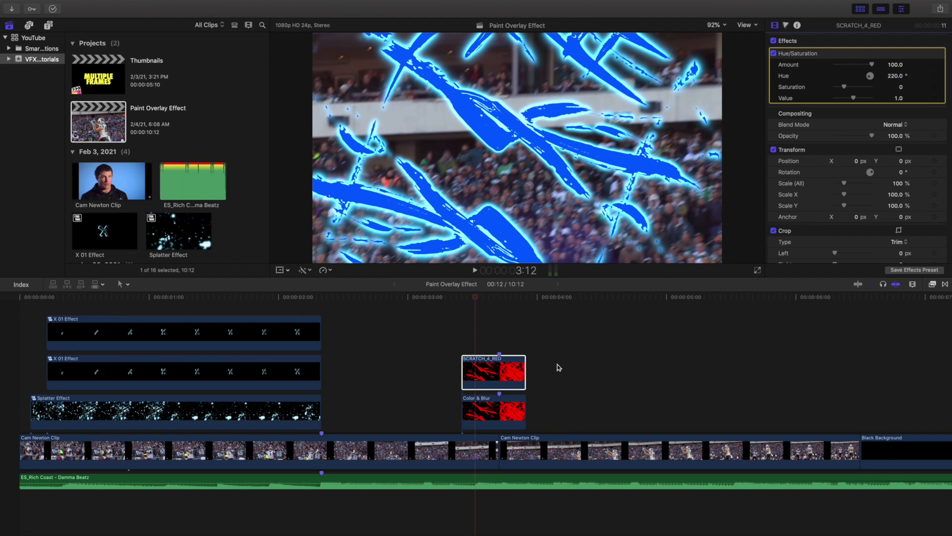
pyautogui.click(505, 413)
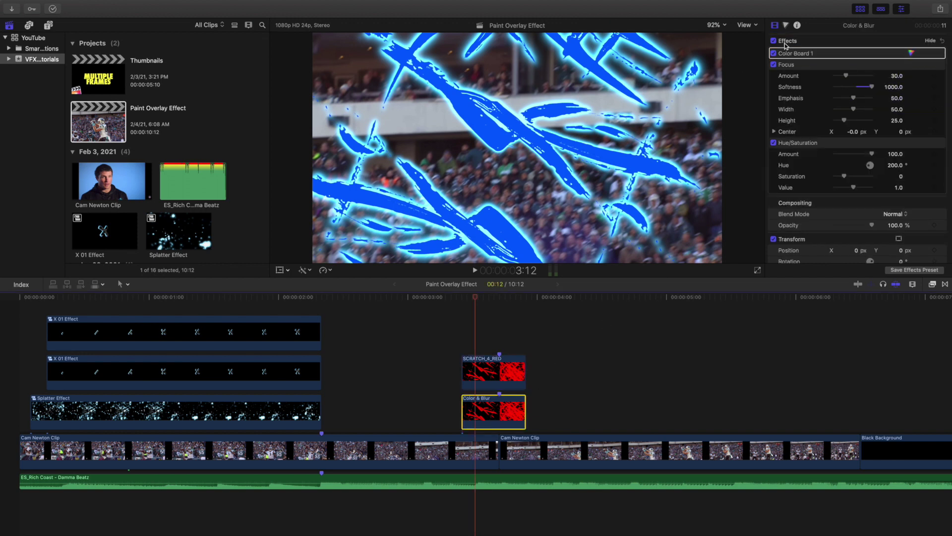
pyautogui.click(805, 65)
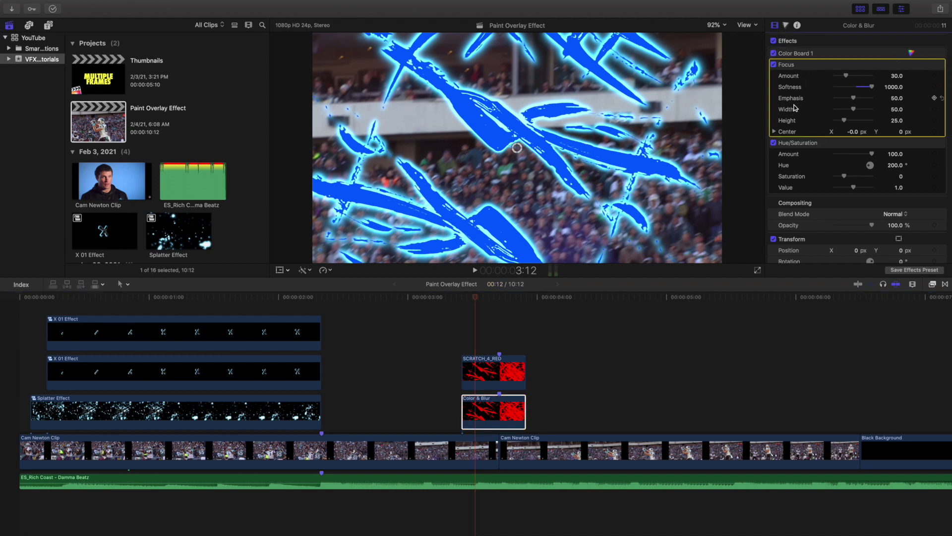
pyautogui.click(813, 145)
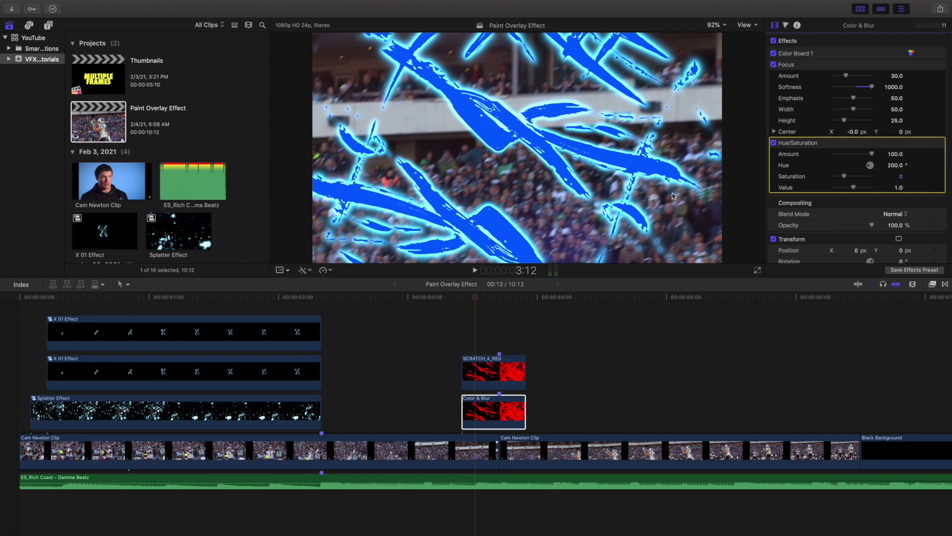
# - Open the upper X 01 Effect compound clip, inspect its Color & Blur layer's effects, and return to the project
pyautogui.click(132, 318)
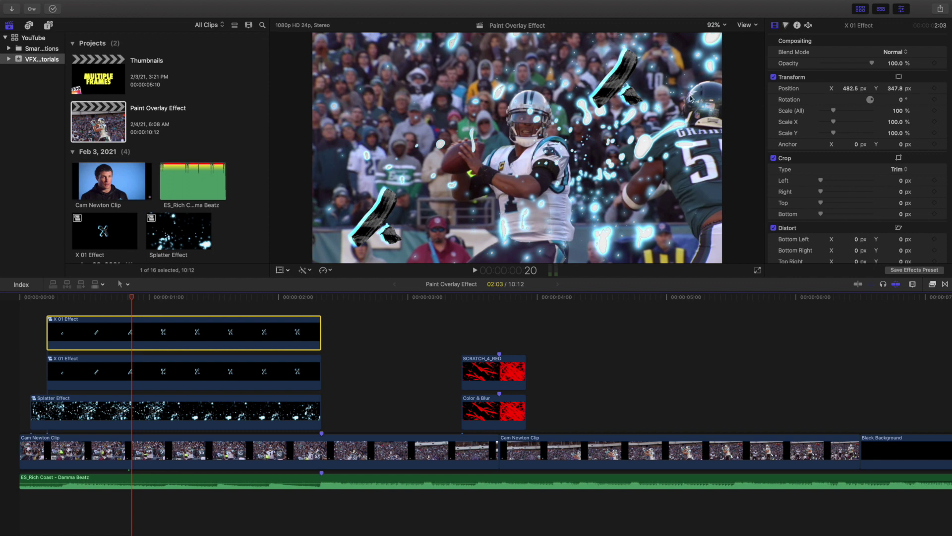
pyautogui.doubleClick(181, 328)
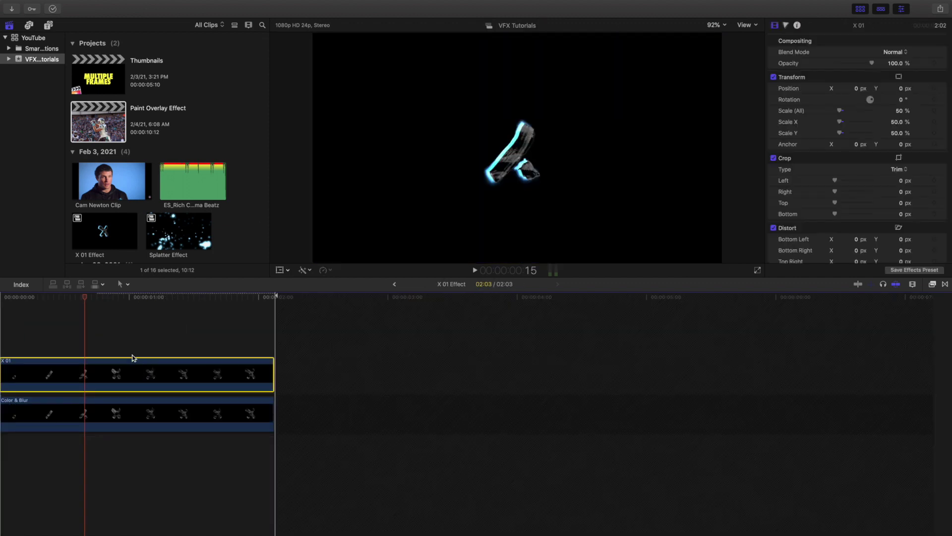
pyautogui.click(130, 412)
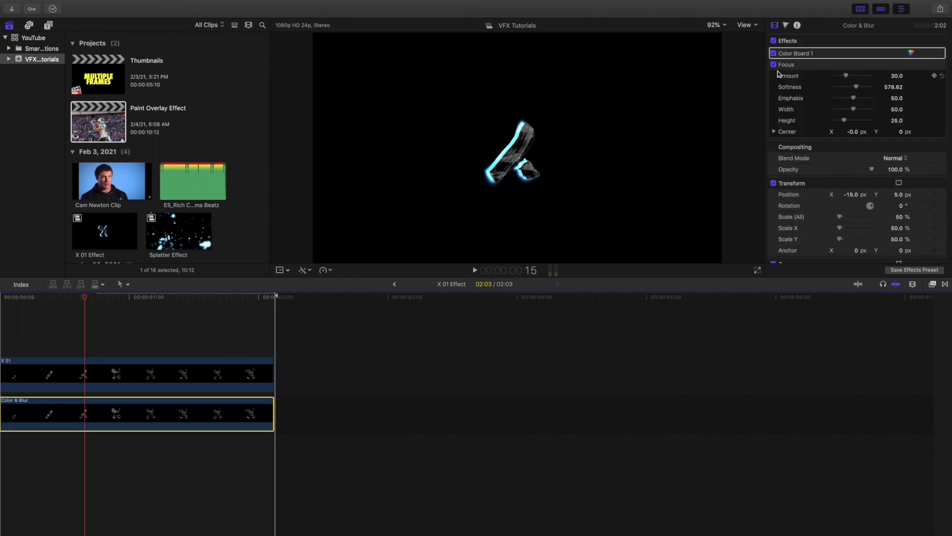
pyautogui.click(394, 285)
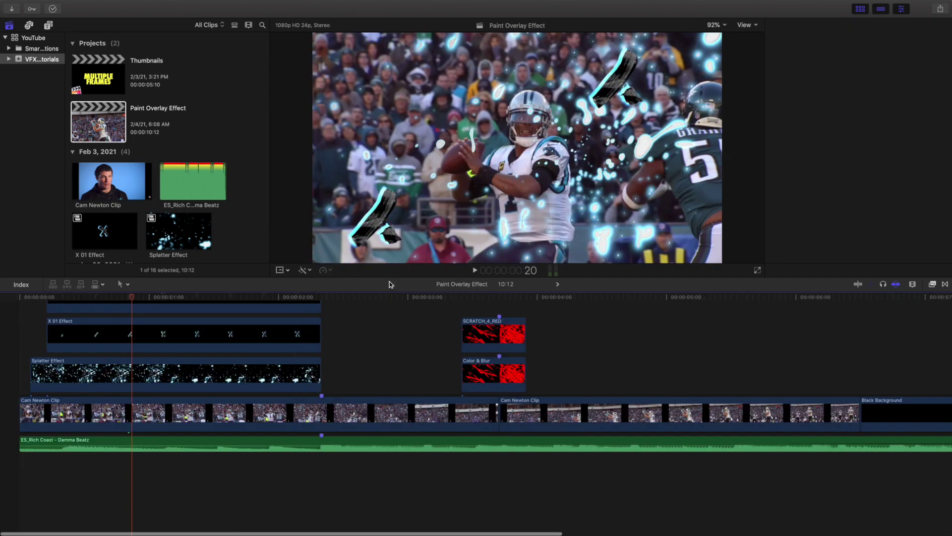
# - Open the Splatter Effect compound clip, inspect its Color & Blur layer's effects, and return to the project
pyautogui.doubleClick(174, 377)
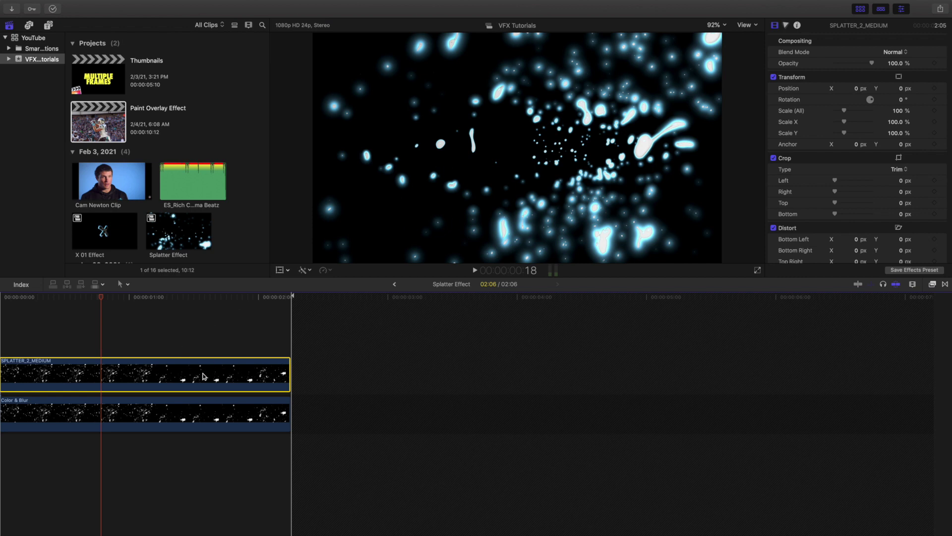
pyautogui.click(201, 416)
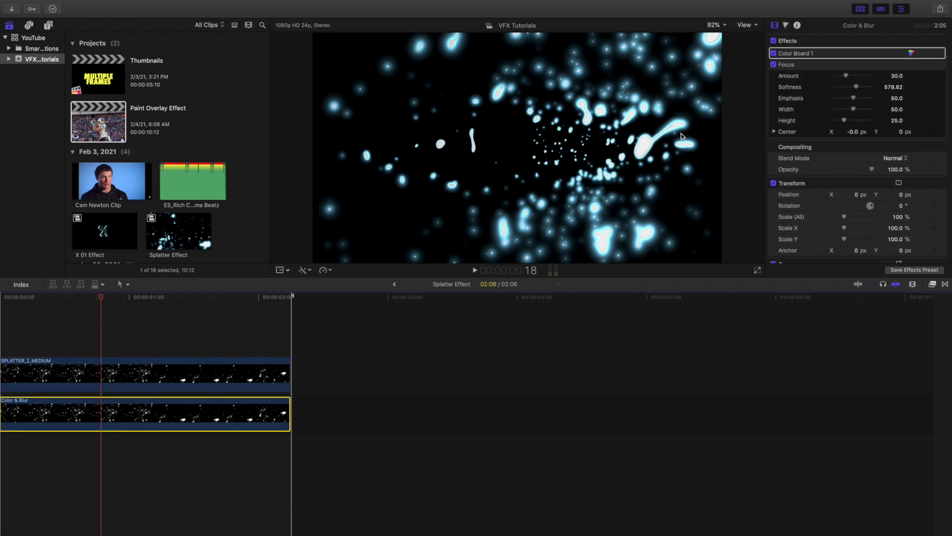
pyautogui.click(396, 285)
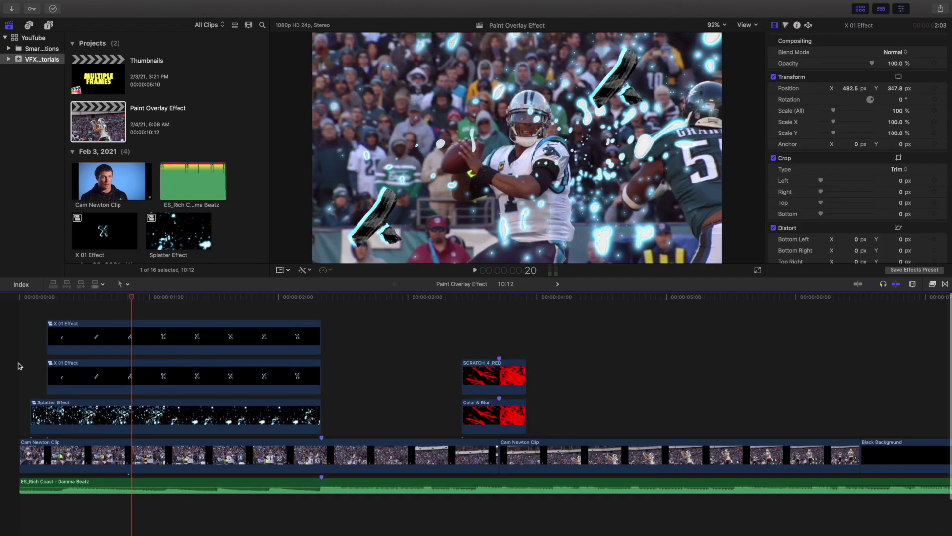
# - Play the project from its first frame to view the splatter, X and scratch overlays, ending back at the start
pyautogui.click(21, 366)
pyautogui.press('space')
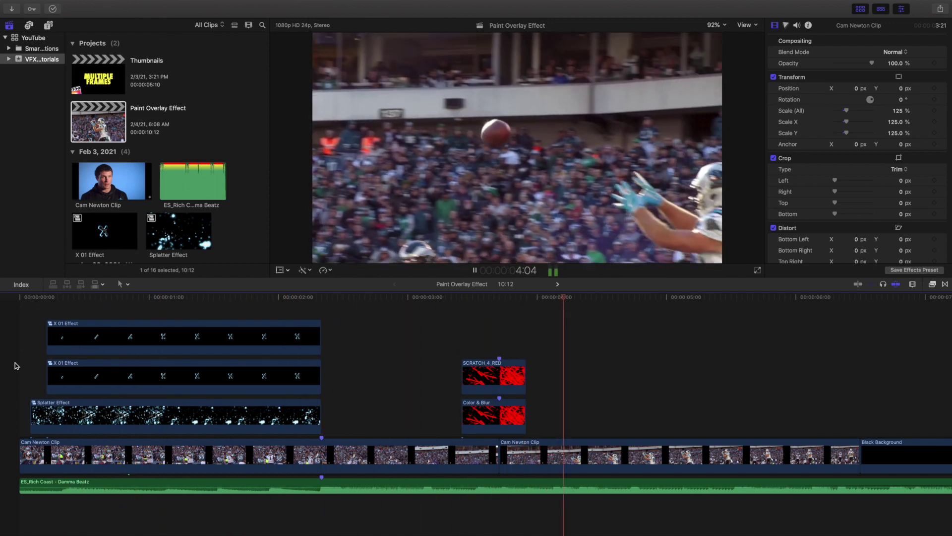
pyautogui.click(15, 365)
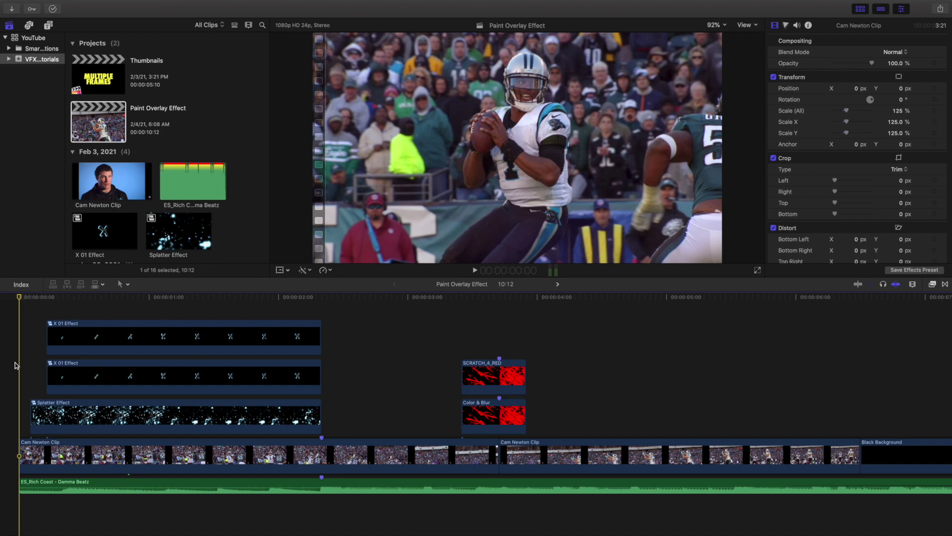
pyautogui.press('space')
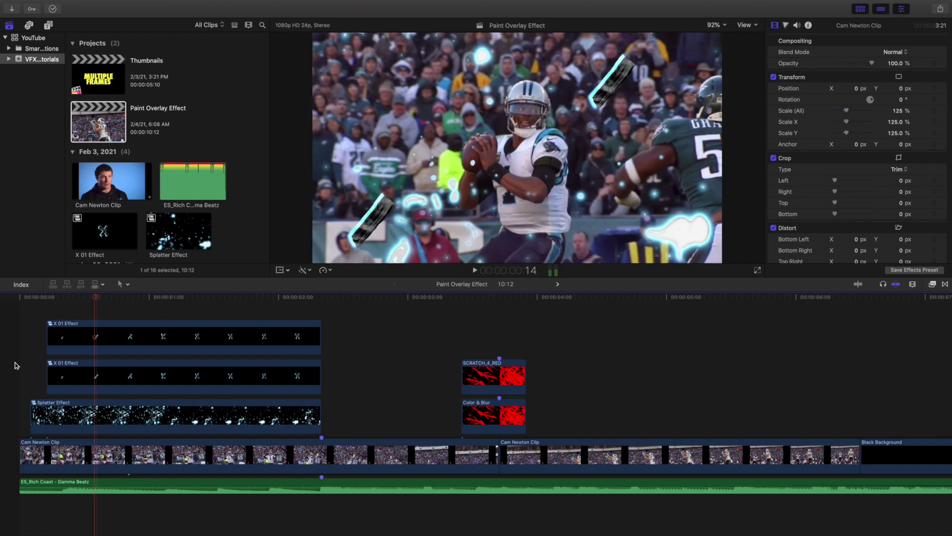
pyautogui.click(15, 366)
# - Find the Drip Transition (2) clip in the browser and preview it
pyautogui.scroll(-15, 93, 153)
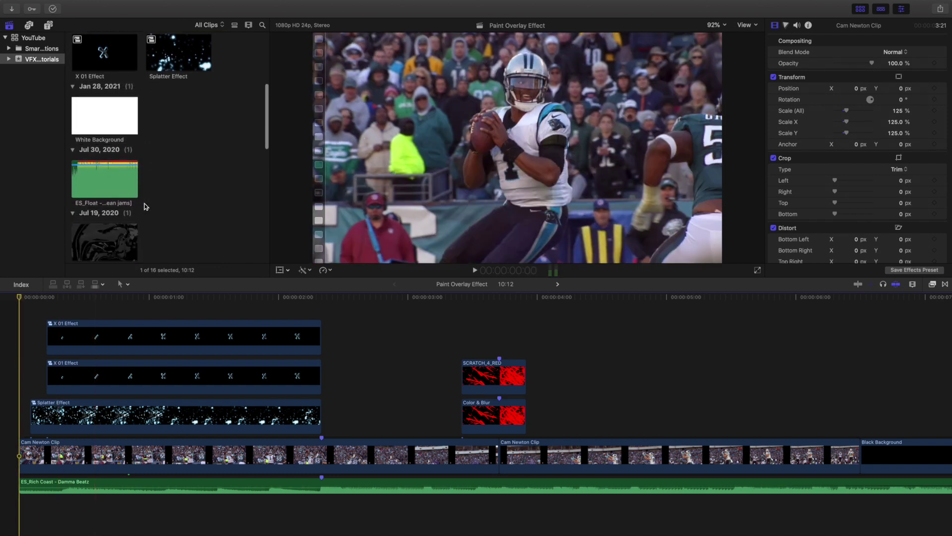
pyautogui.click(78, 137)
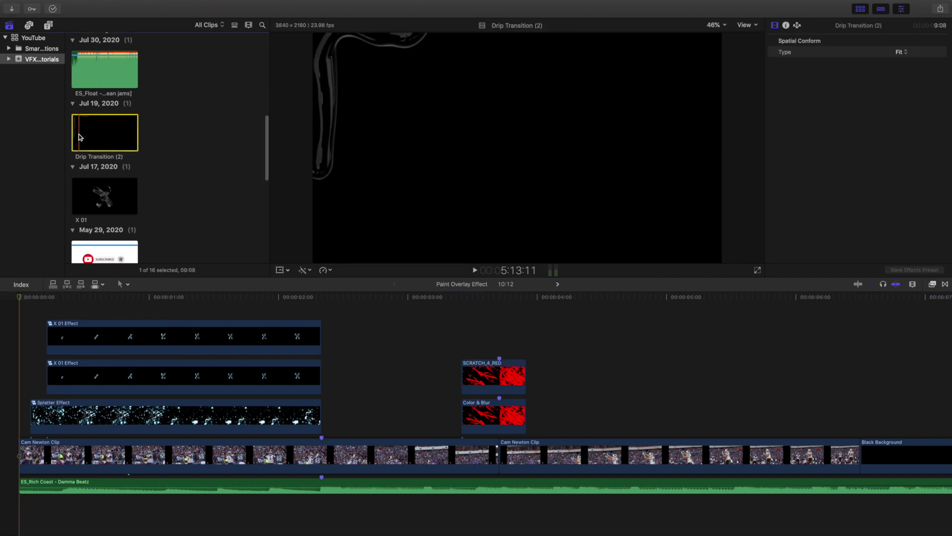
pyautogui.press('space')
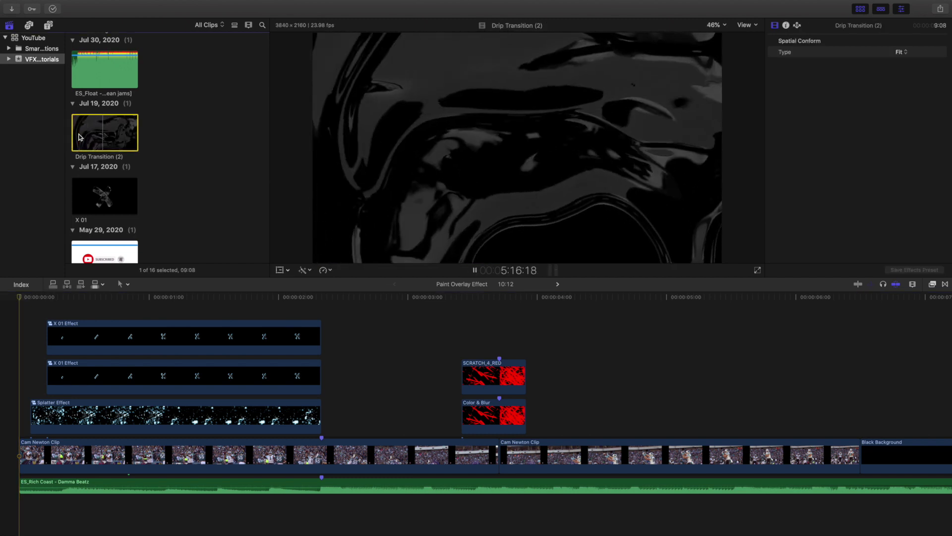
pyautogui.press('space')
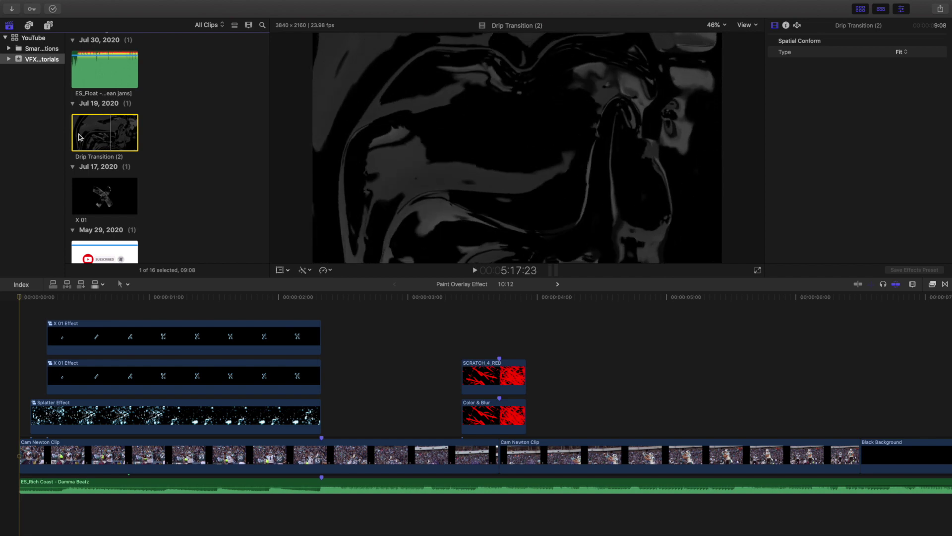
# - Replay the opening of the Paint Overlay Effect project and return the playhead to the start
pyautogui.click(10, 327)
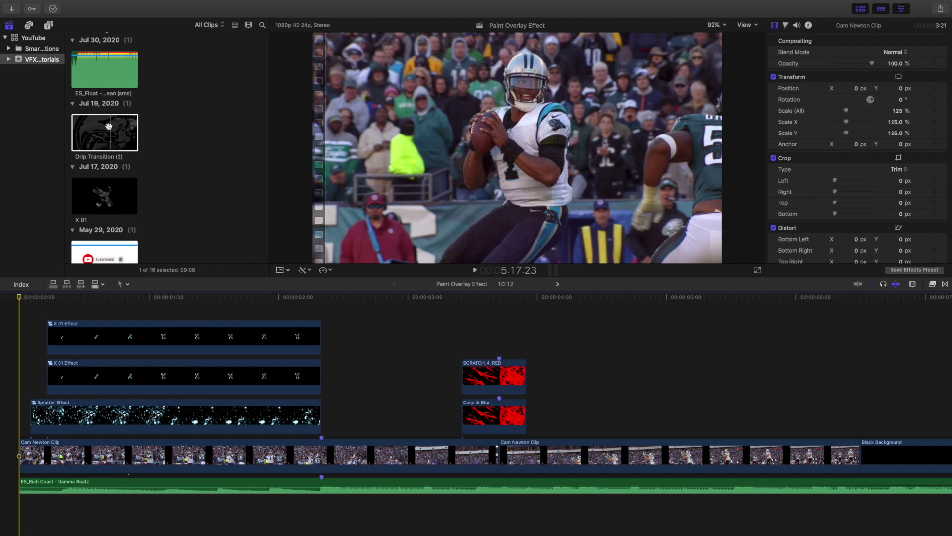
pyautogui.press('space')
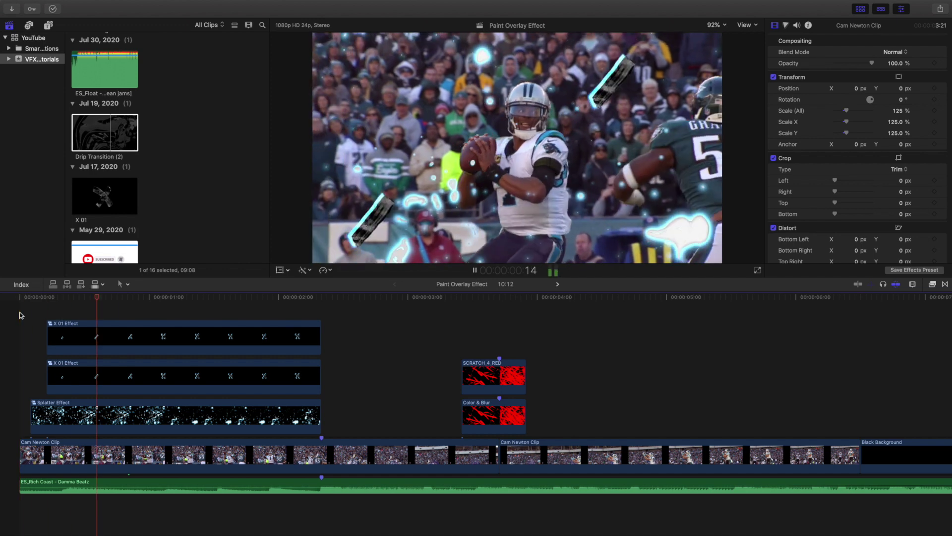
pyautogui.click(20, 313)
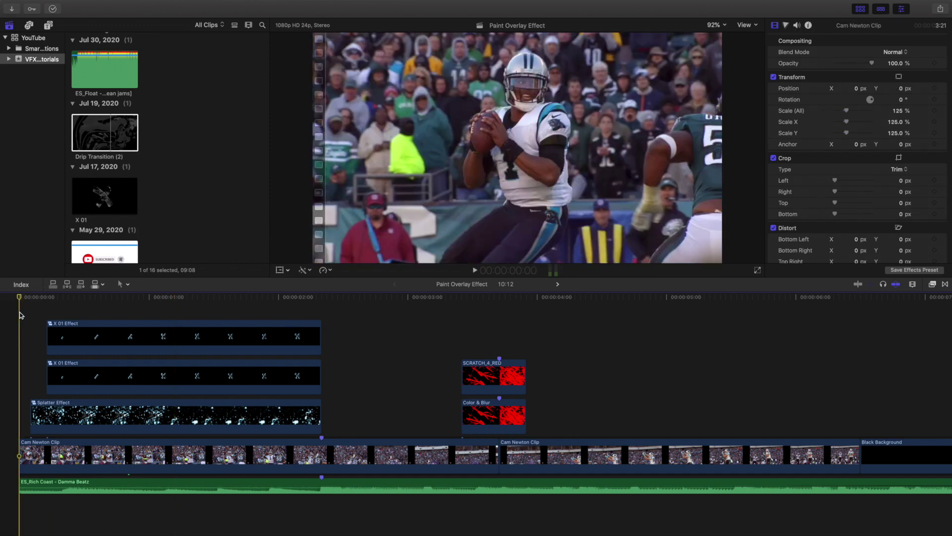